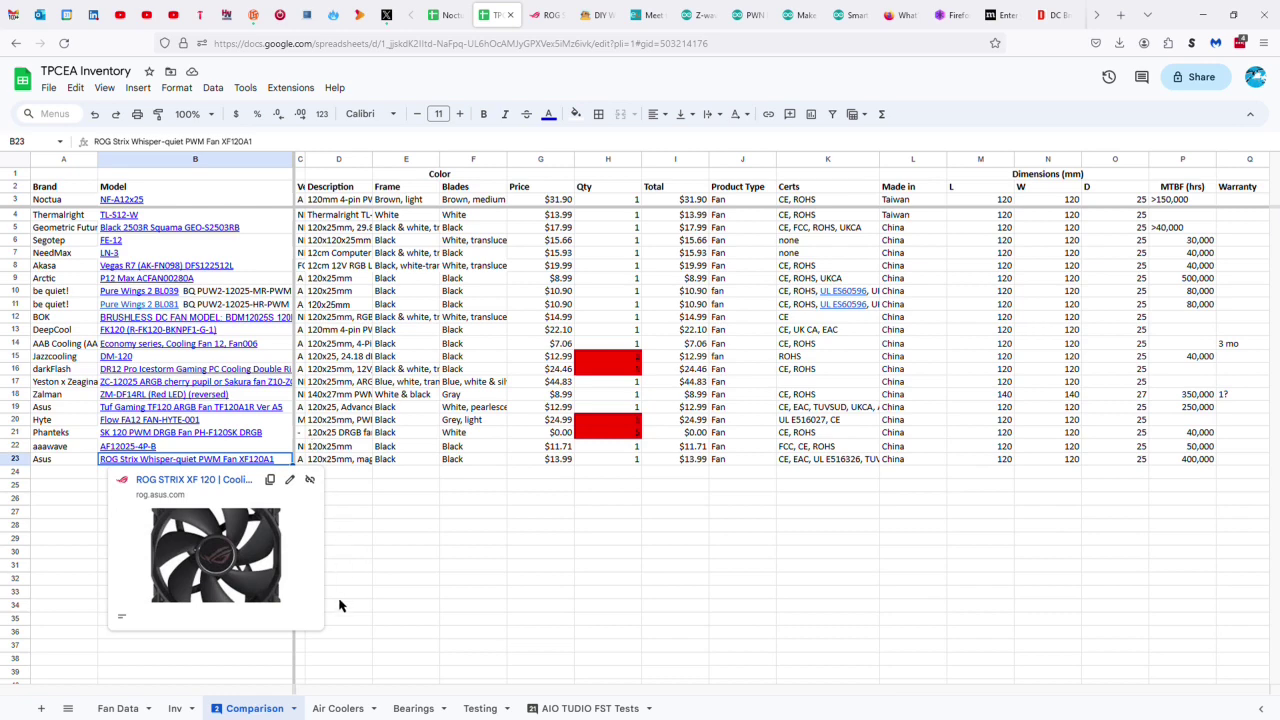
Step: Append "Ver." and the version number VO. 175 to the Asus ROG Strix XF120A1 model name in row 23
{"action": "left_click", "coordinate": [380, 516]}
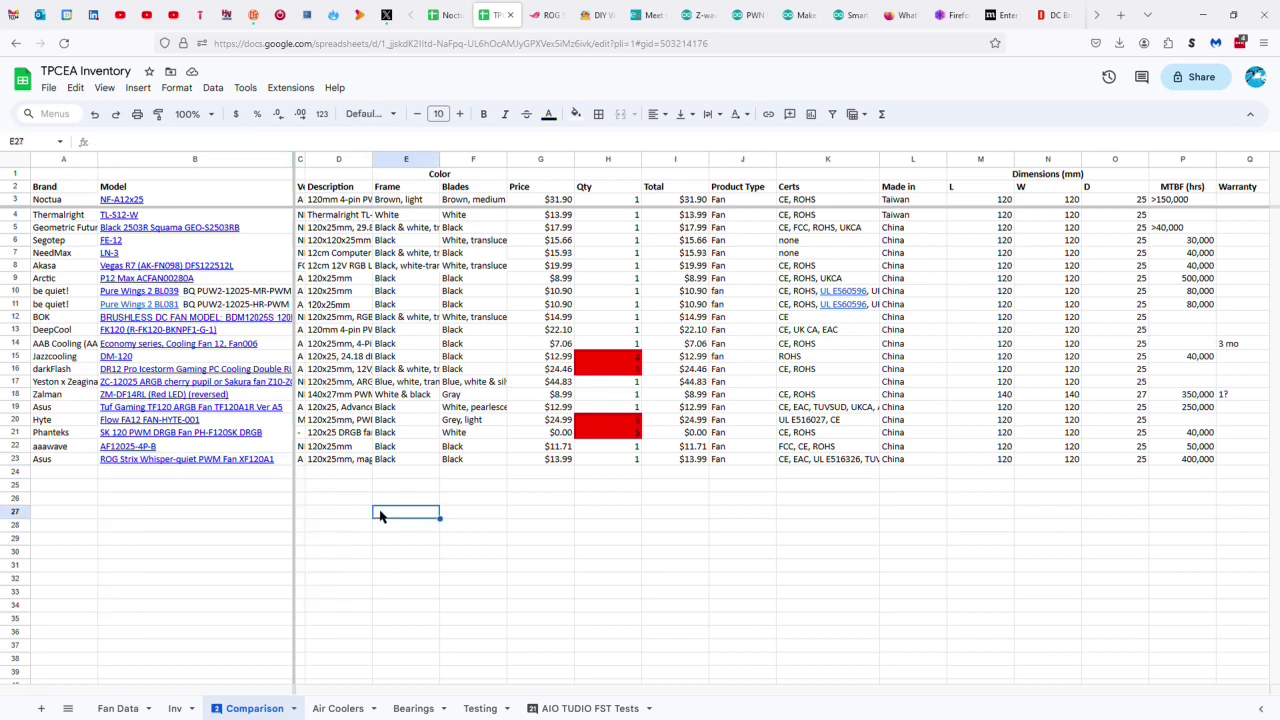
{"action": "left_click", "coordinate": [286, 463]}
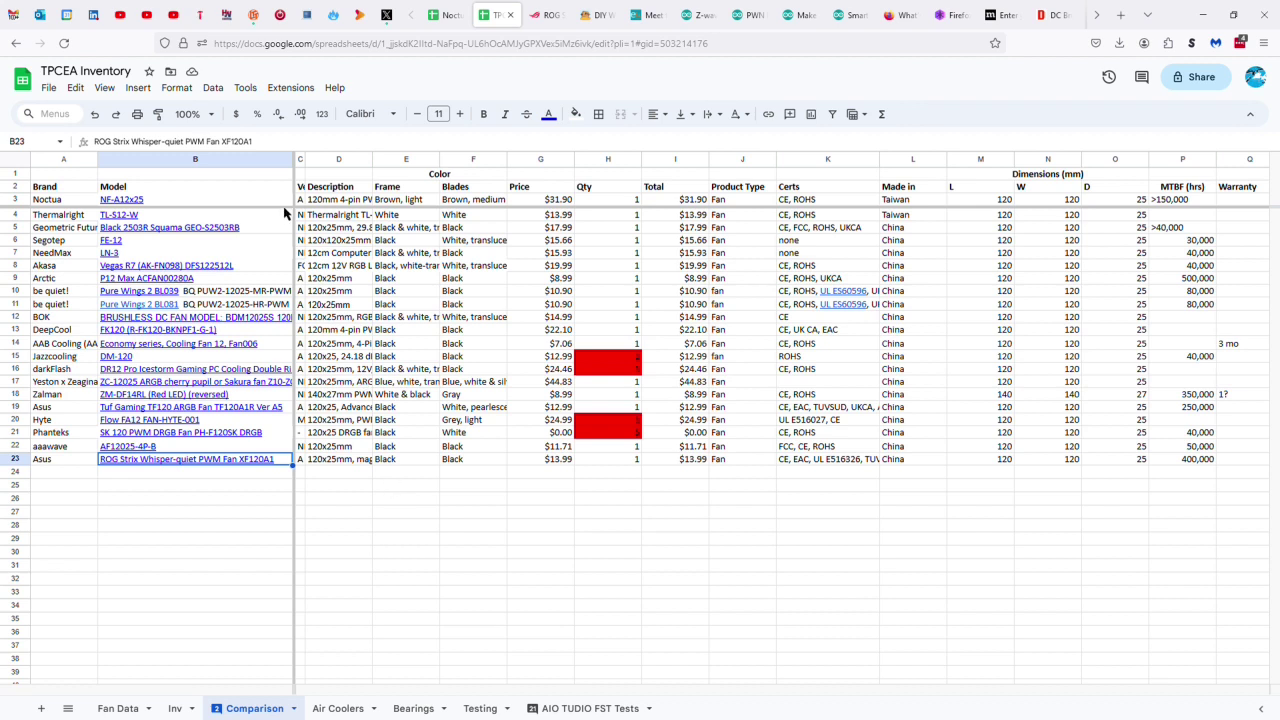
{"action": "left_click", "coordinate": [309, 143]}
{"action": "type", "text": "v"}
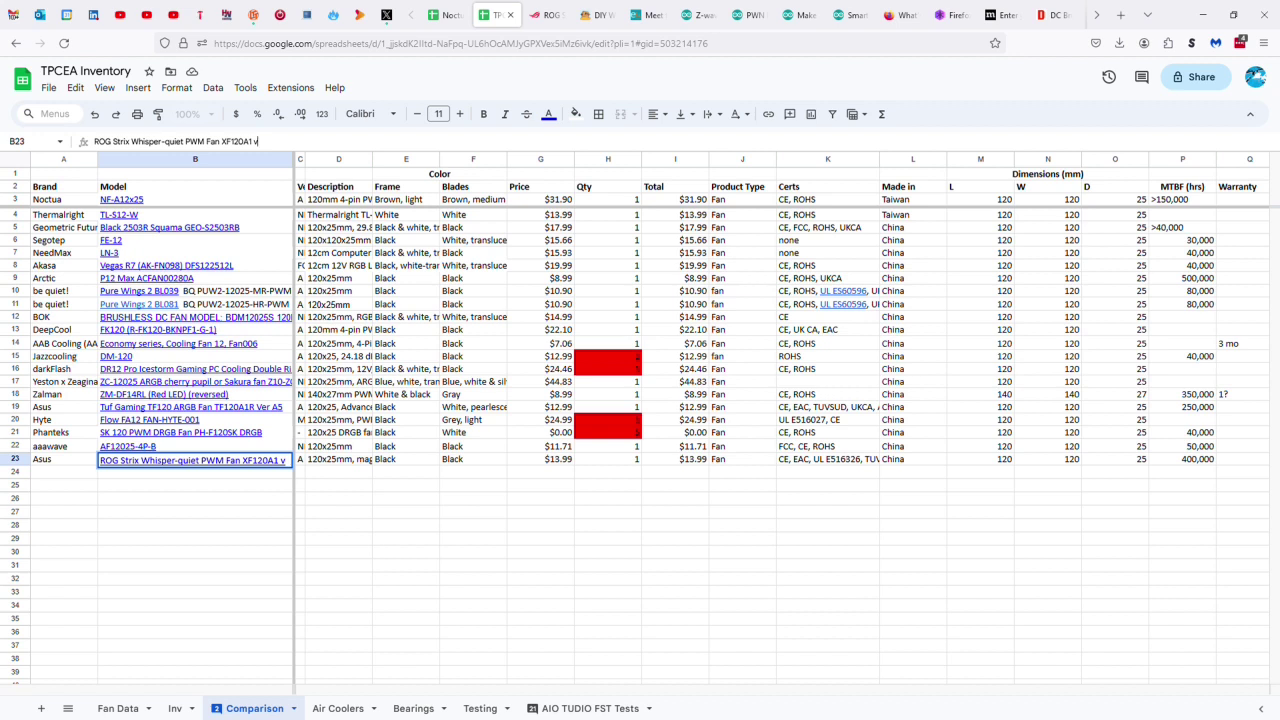
{"action": "type", "text": "VO.0"}
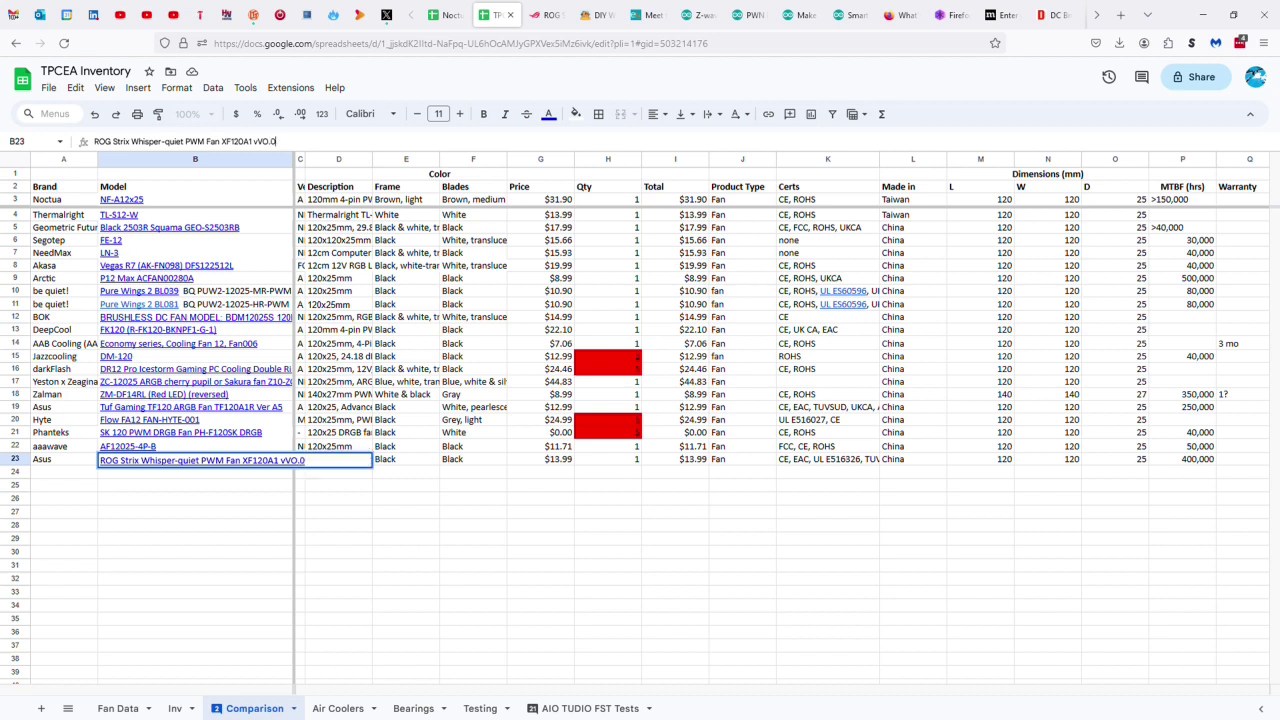
{"action": "key", "text": "BackSpace"}
{"action": "type", "text": "175"}
{"action": "left_click_drag", "start_coordinate": [252, 142], "coordinate": [259, 142]}
{"action": "key", "text": "BackSpace"}
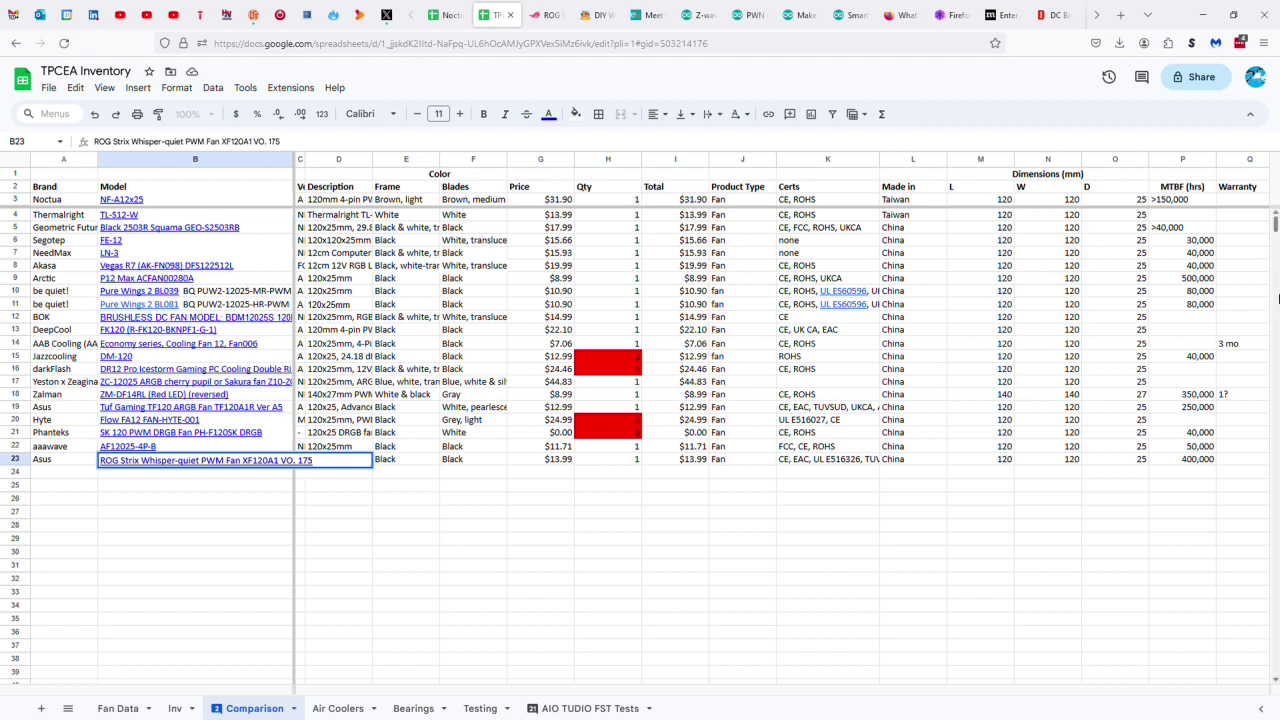
{"action": "type", "text": "Ver. V"}
{"action": "key", "text": "Tab"}
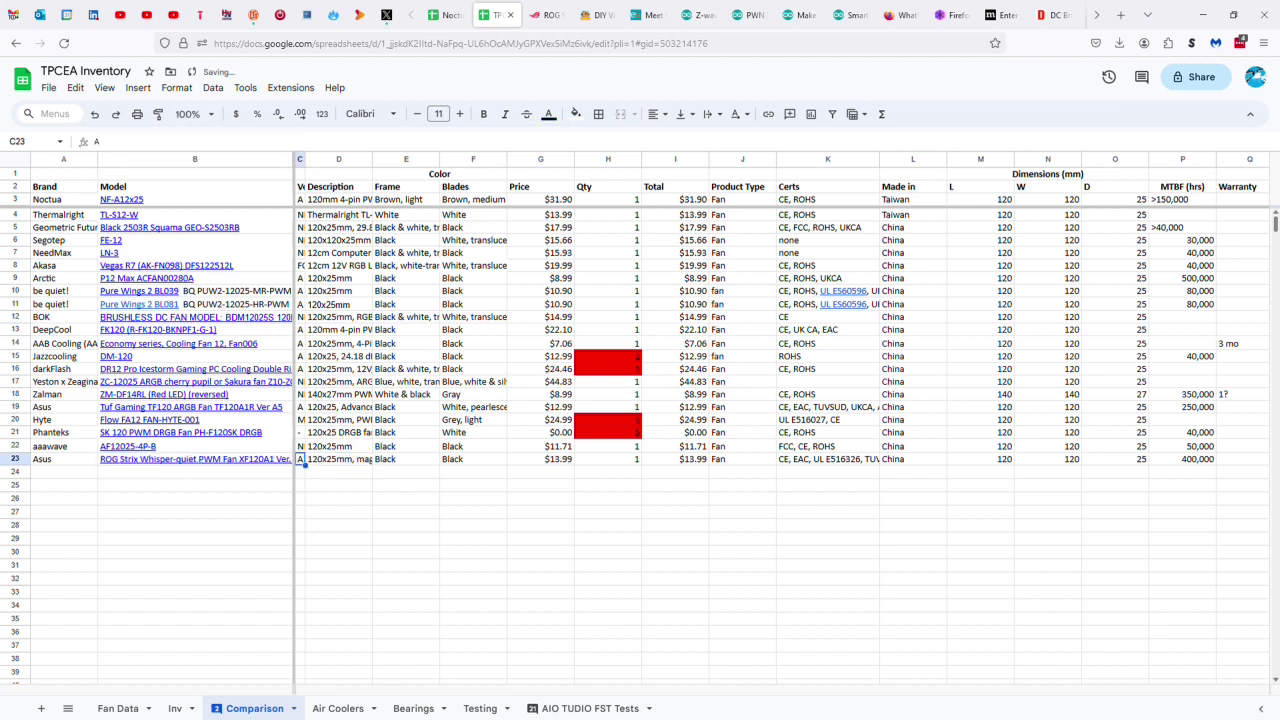
Step: Review the Asus XF120A1 row's description, colors, price, certifications, dimensions, MTBF and warranty
{"action": "key", "text": "Tab"}
{"action": "key", "text": "Tab"}
{"action": "key", "text": "Tab"}
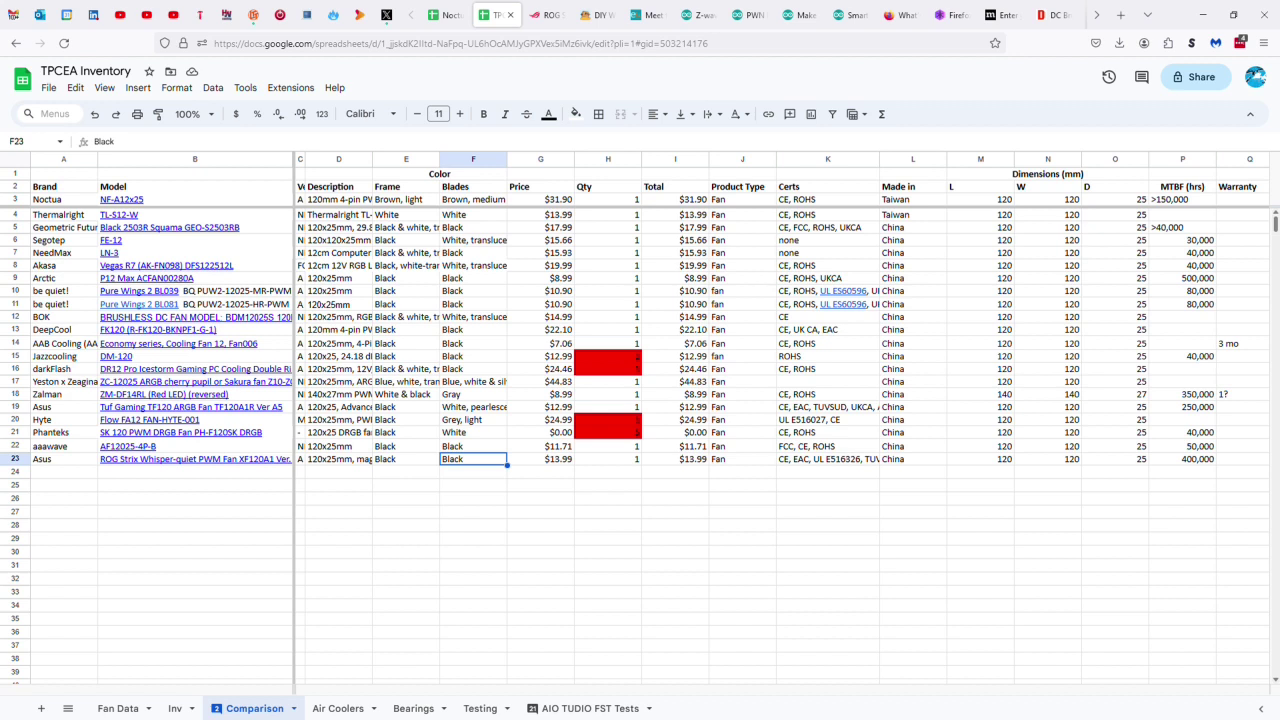
{"action": "left_click", "coordinate": [540, 459]}
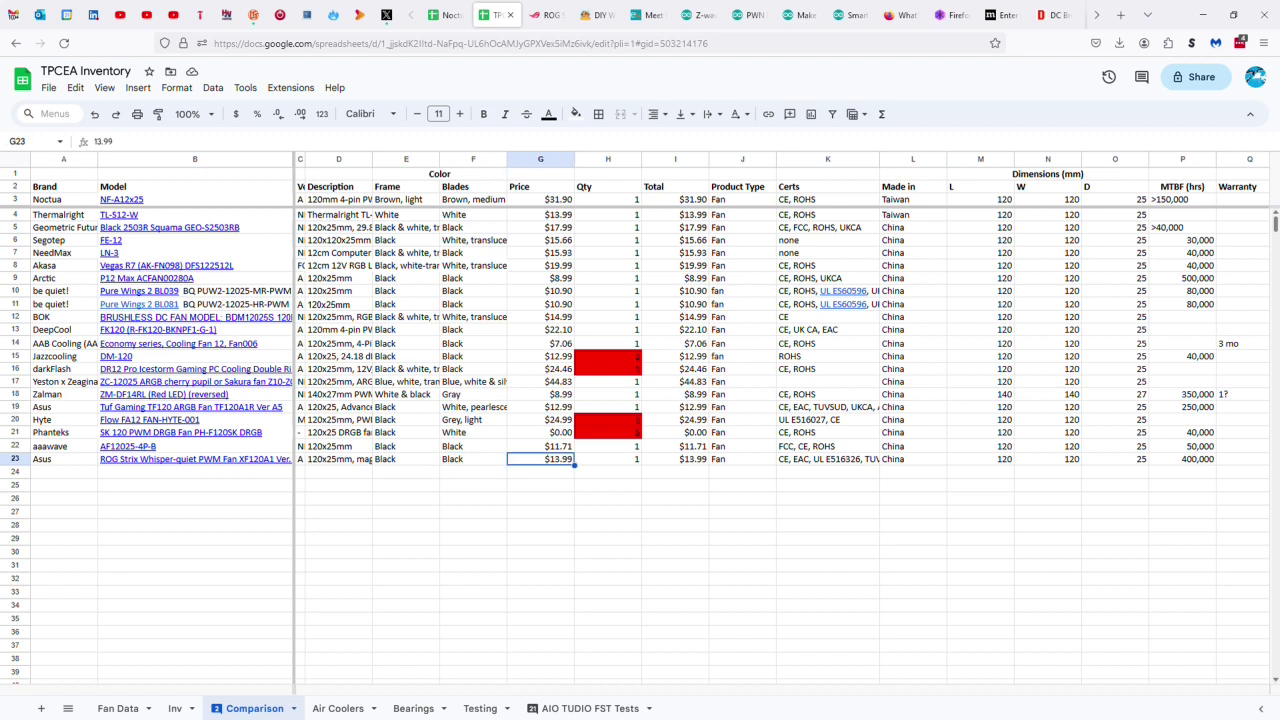
{"action": "key", "text": "Right"}
{"action": "key", "text": "Right"}
{"action": "key", "text": "Right"}
{"action": "key", "text": "Right"}
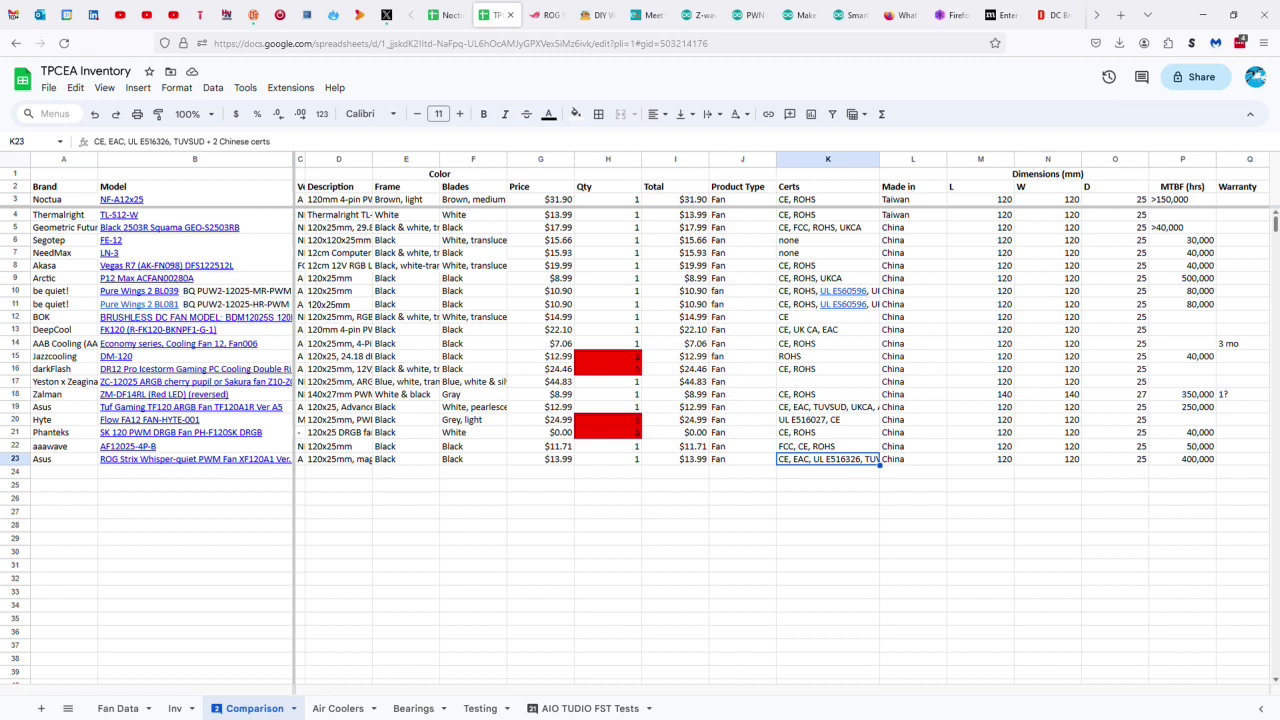
{"action": "key", "text": "Right"}
{"action": "key", "text": "Right"}
{"action": "key", "text": "Right"}
{"action": "key", "text": "Right"}
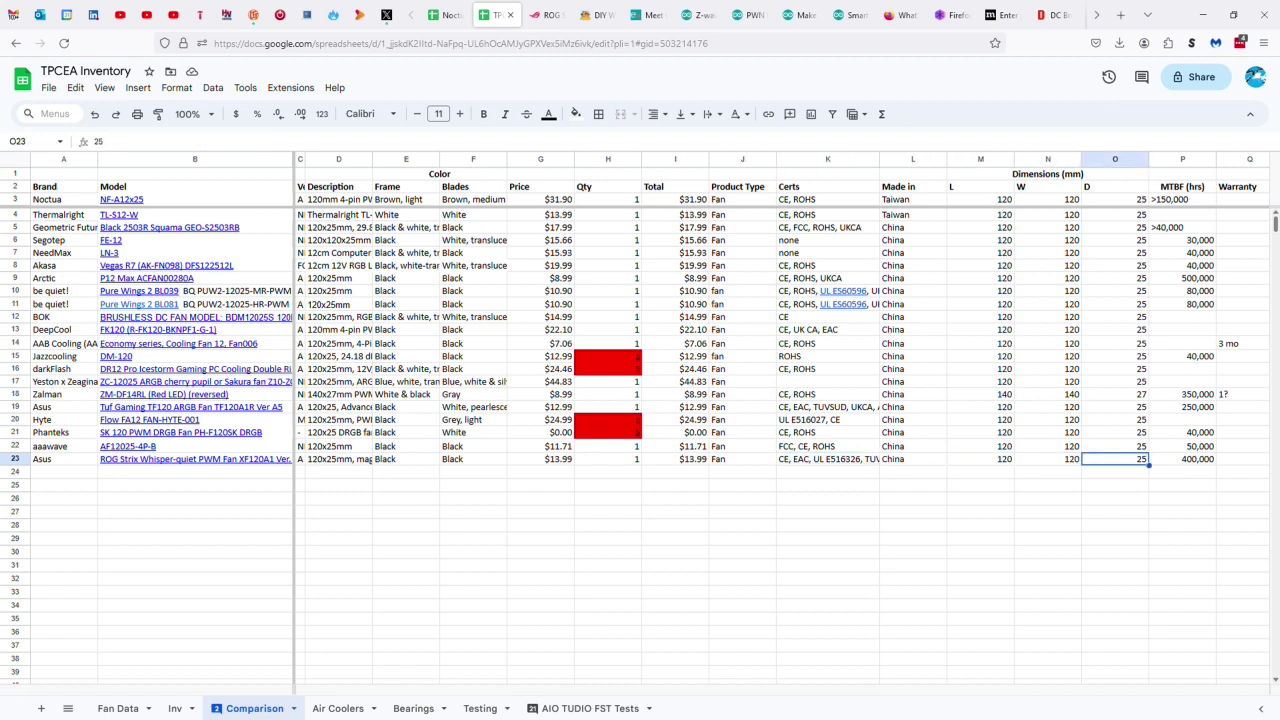
{"action": "key", "text": "Right"}
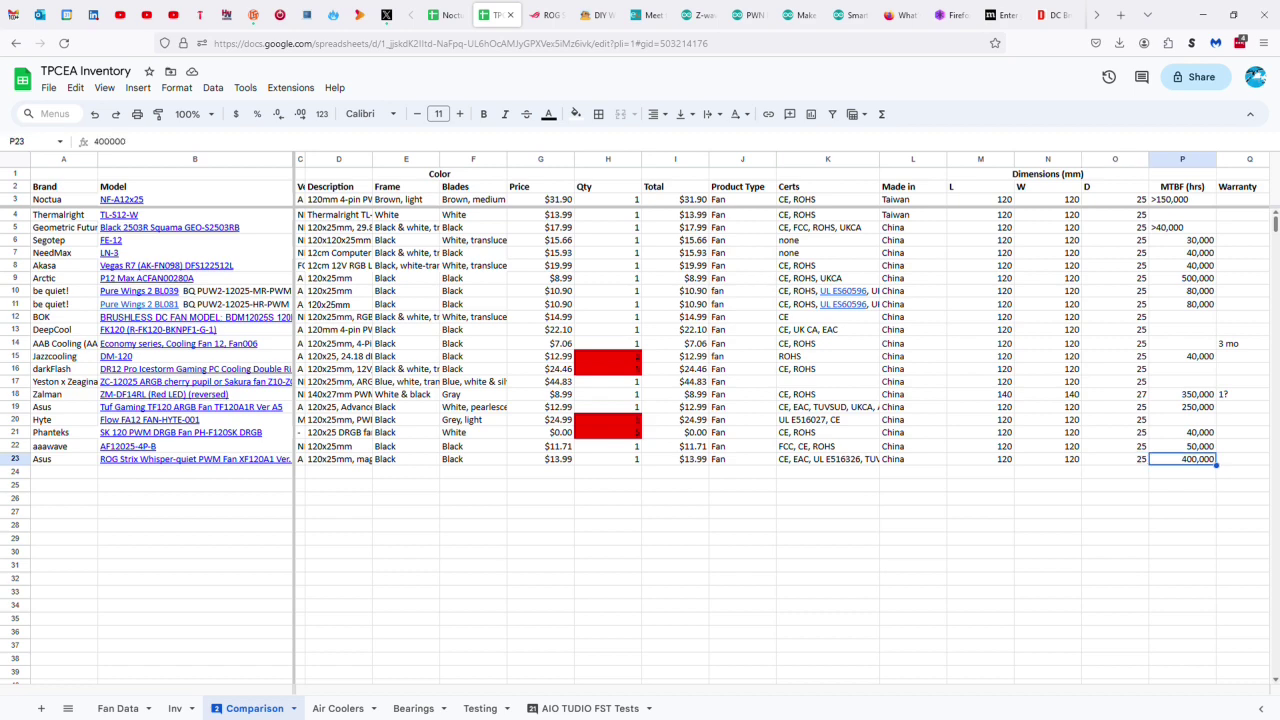
{"action": "key", "text": "Right"}
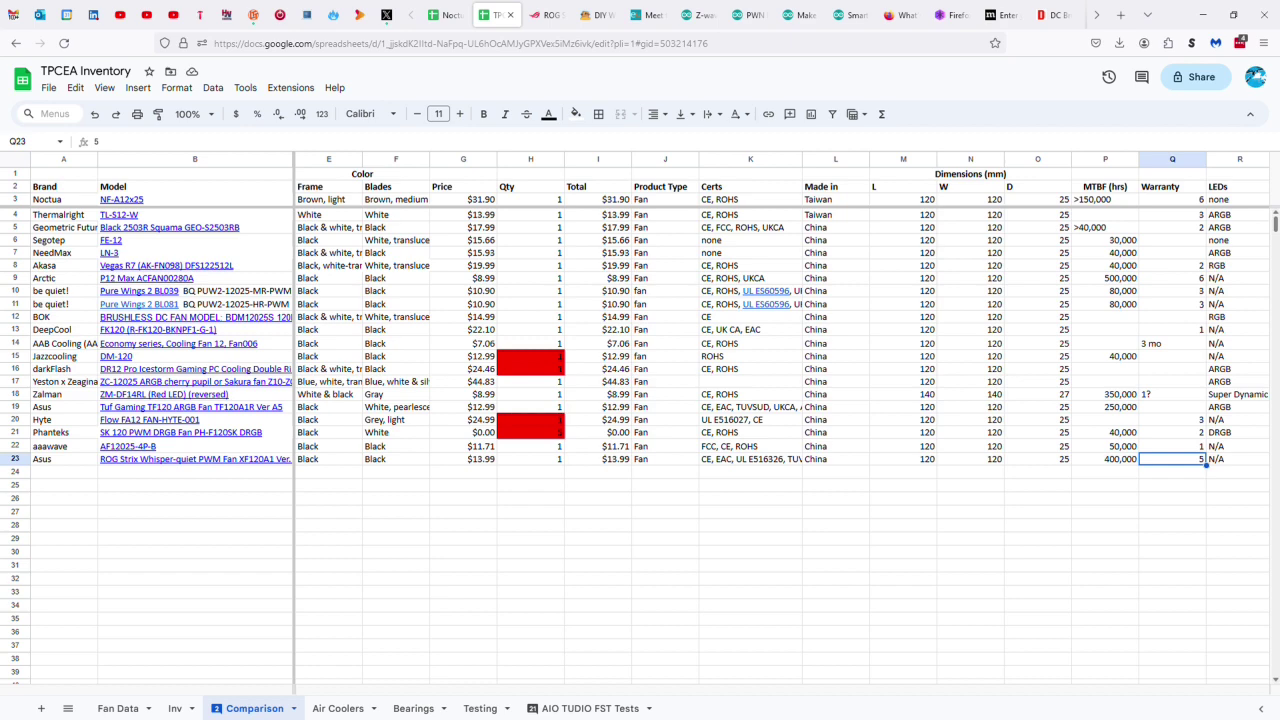
Step: Review the Asus XF120A1's LEDs, weight, blade count, mounting holes, speed range, variance and airflow
{"action": "left_click", "coordinate": [1239, 459]}
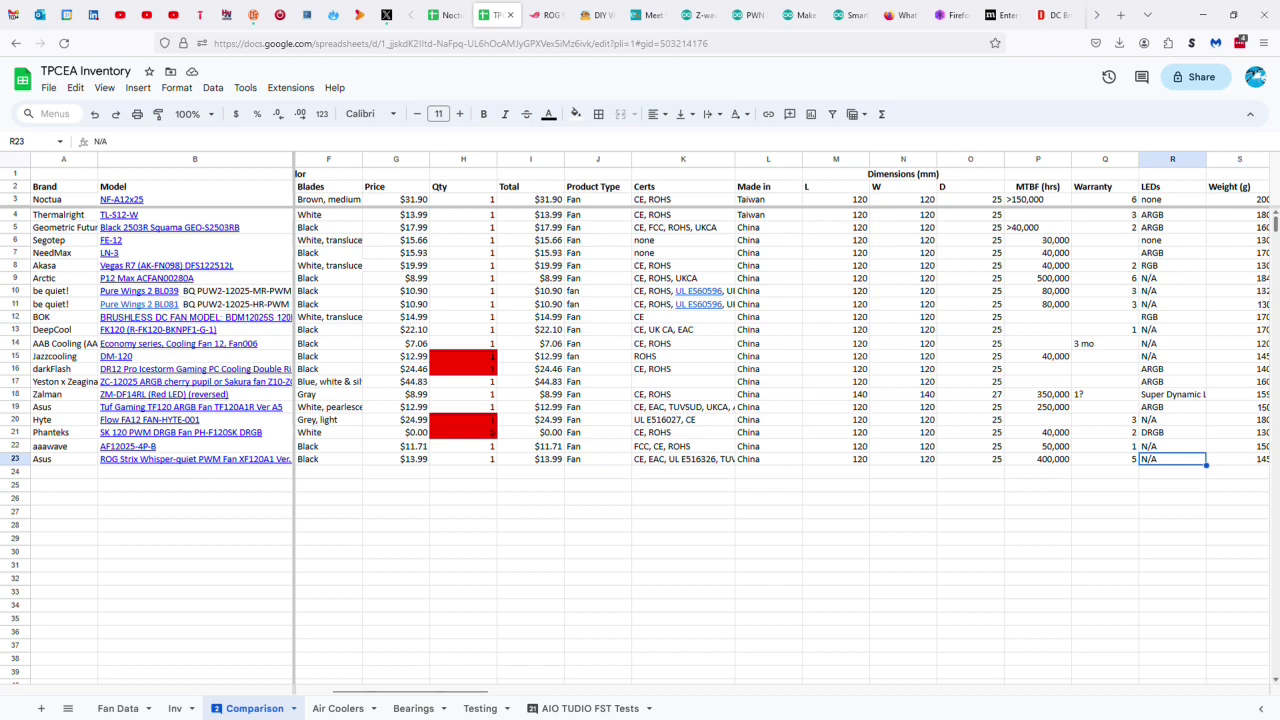
{"action": "left_click", "coordinate": [1239, 459]}
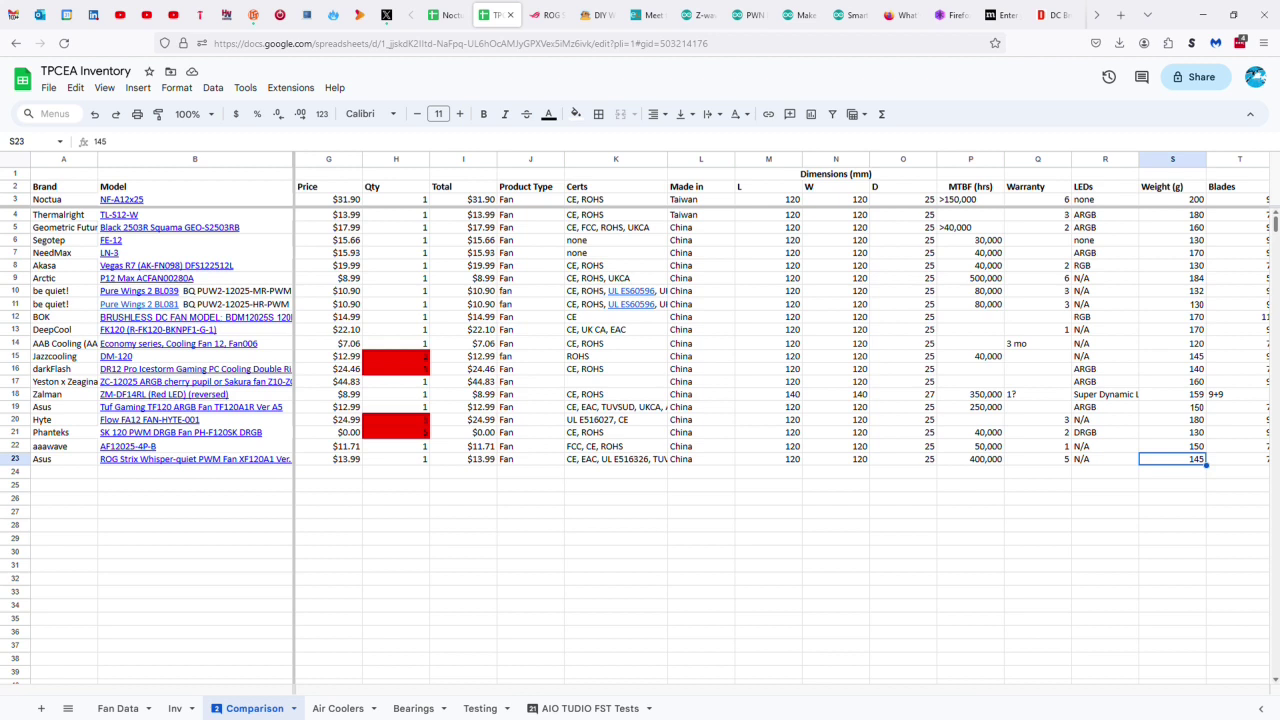
{"action": "left_click", "coordinate": [1238, 459]}
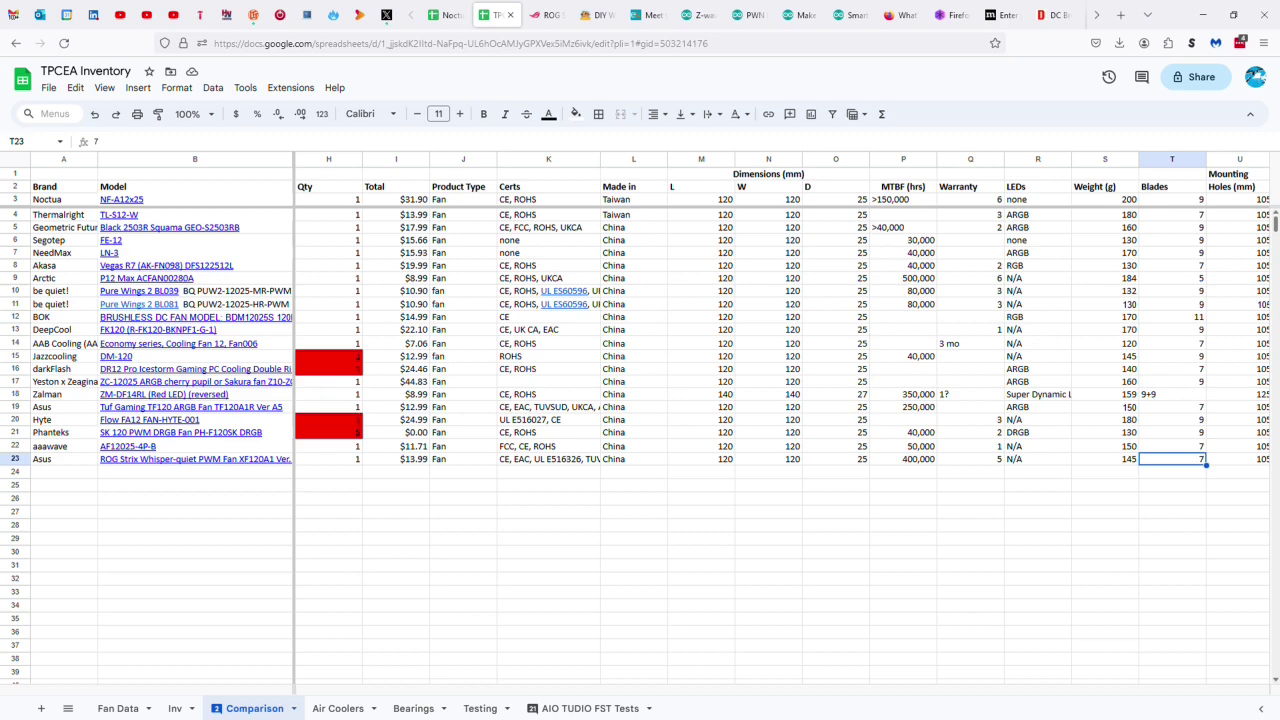
{"action": "left_click", "coordinate": [1238, 459]}
{"action": "left_click", "coordinate": [1238, 459]}
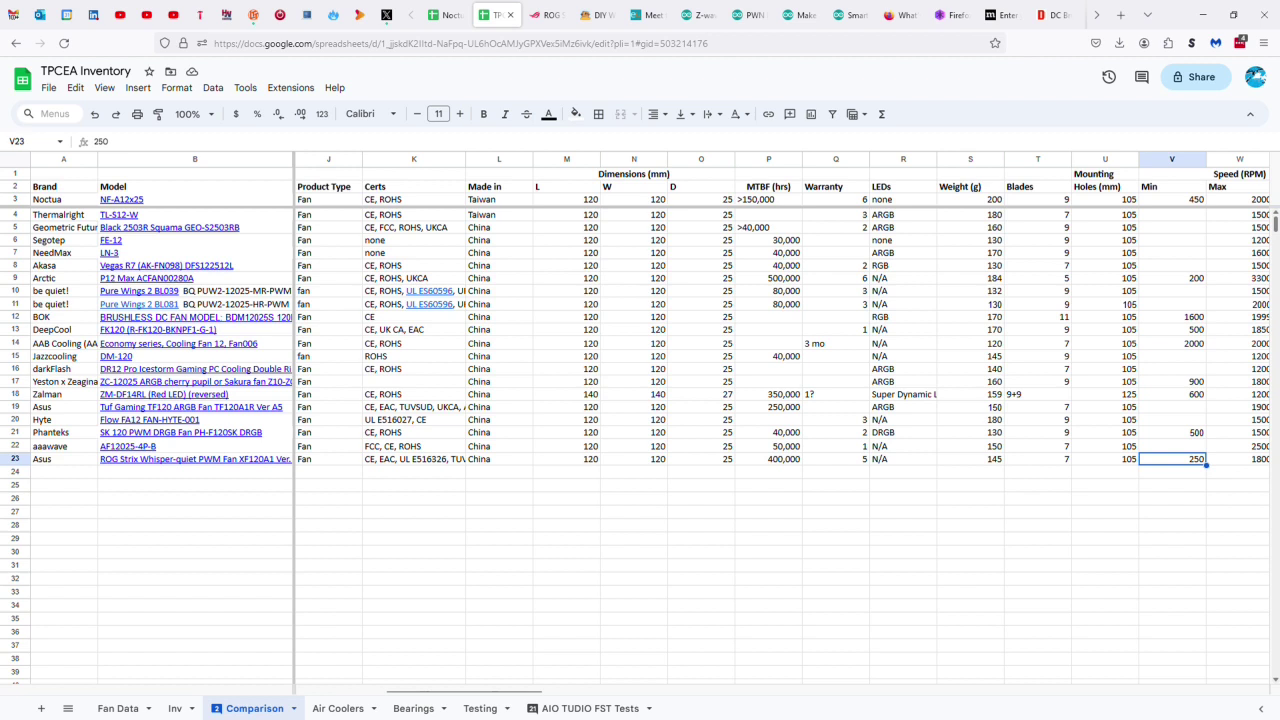
{"action": "left_click", "coordinate": [1238, 459]}
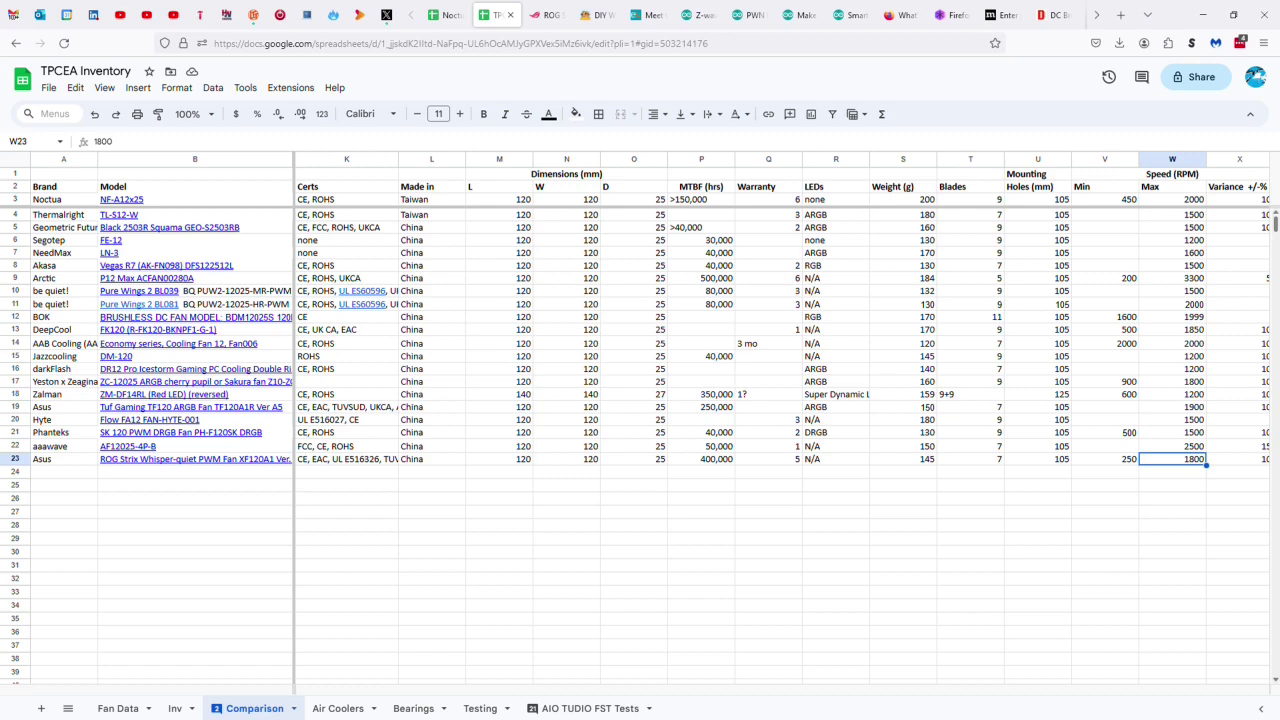
{"action": "key", "text": "Right"}
{"action": "key", "text": "Right"}
{"action": "key", "text": "Right"}
{"action": "key", "text": "Right"}
{"action": "key", "text": "Right"}
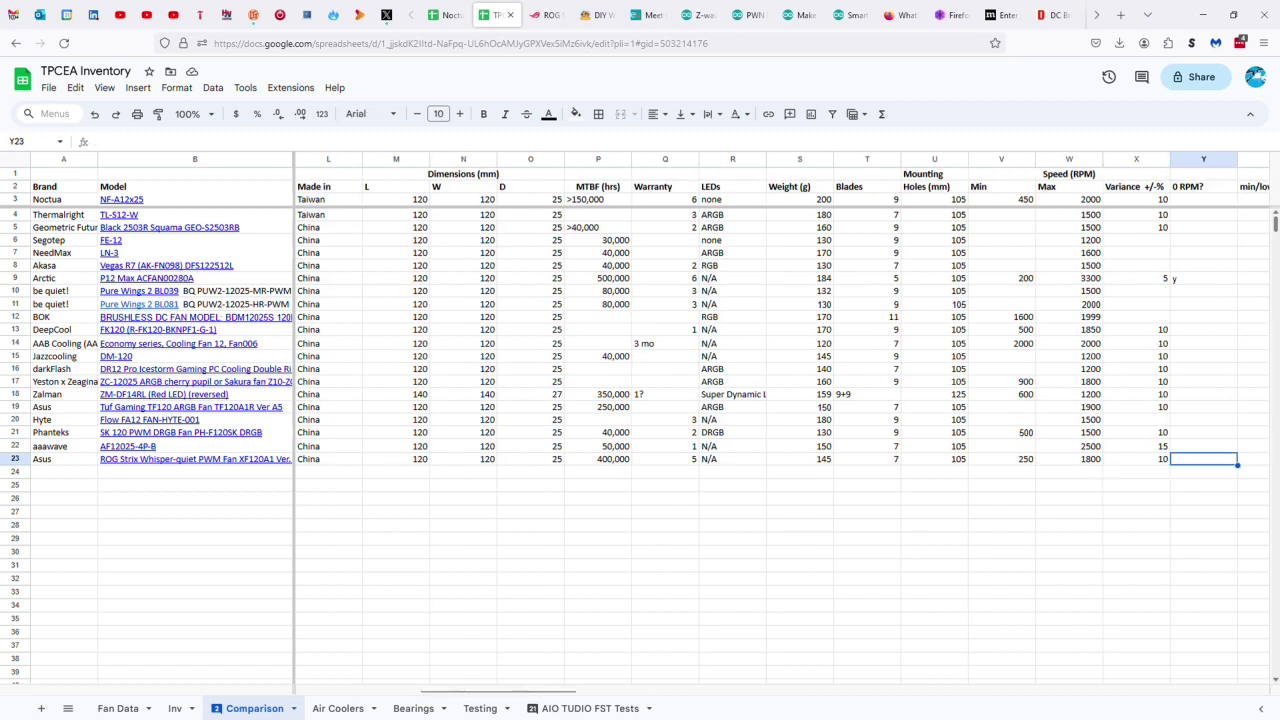
{"action": "key", "text": "Right"}
{"action": "key", "text": "Right"}
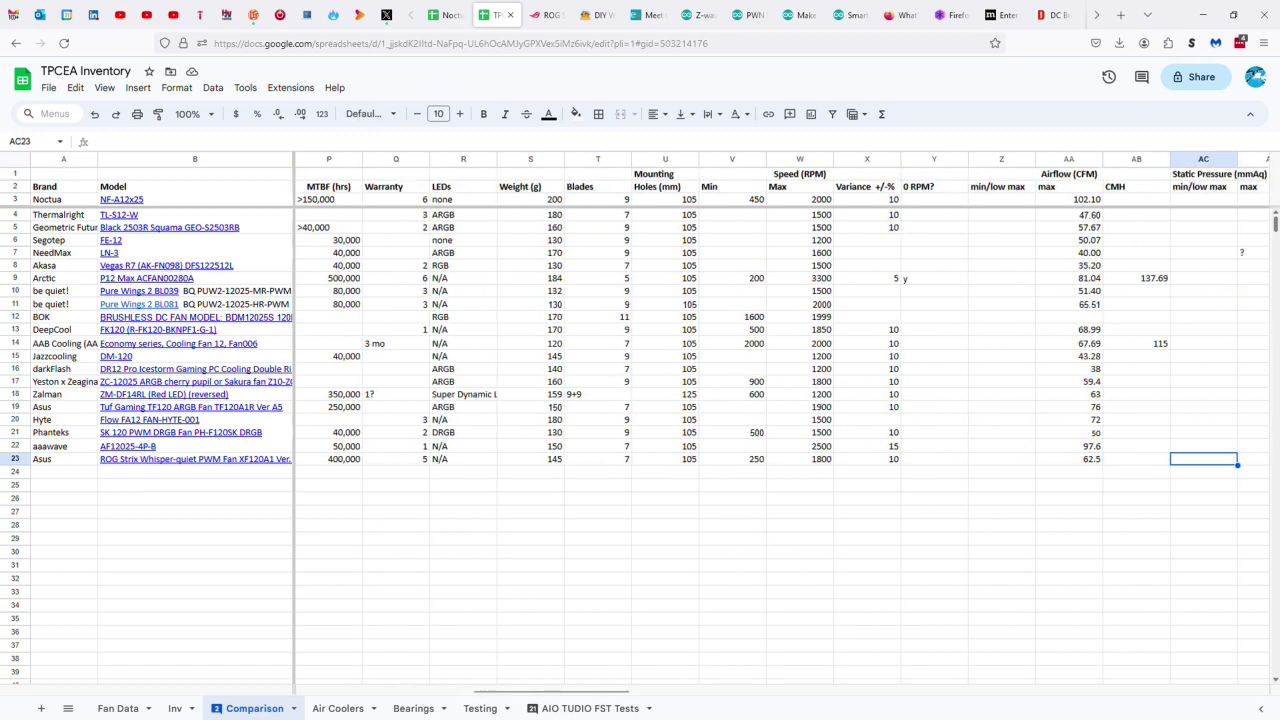
Step: Compare the Asus XF120A1's static pressure and maximum speed with those of the fans in the rows above
{"action": "key", "text": "Up"}
{"action": "key", "text": "Up"}
{"action": "key", "text": "Up"}
{"action": "key", "text": "Up"}
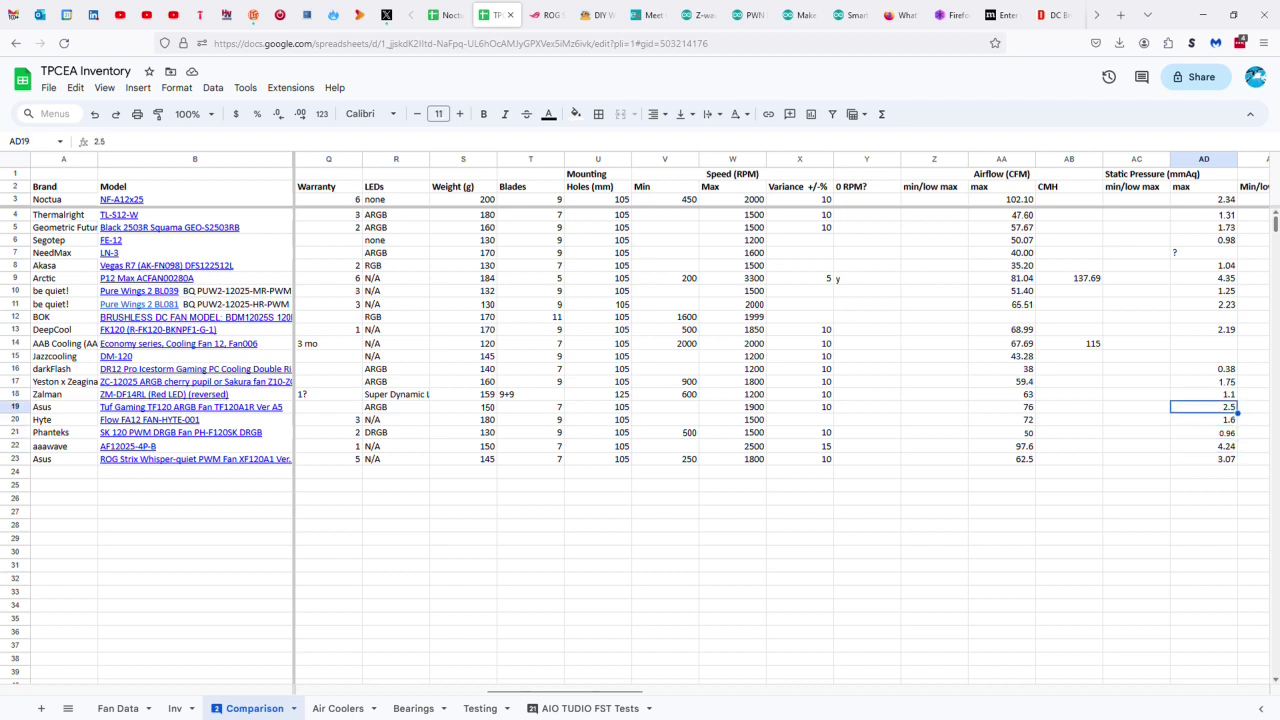
{"action": "key", "text": "Left"}
{"action": "key", "text": "Left"}
{"action": "key", "text": "Left"}
{"action": "key", "text": "Left"}
{"action": "key", "text": "Left"}
{"action": "key", "text": "Left"}
{"action": "key", "text": "Left"}
{"action": "key", "text": "Up"}
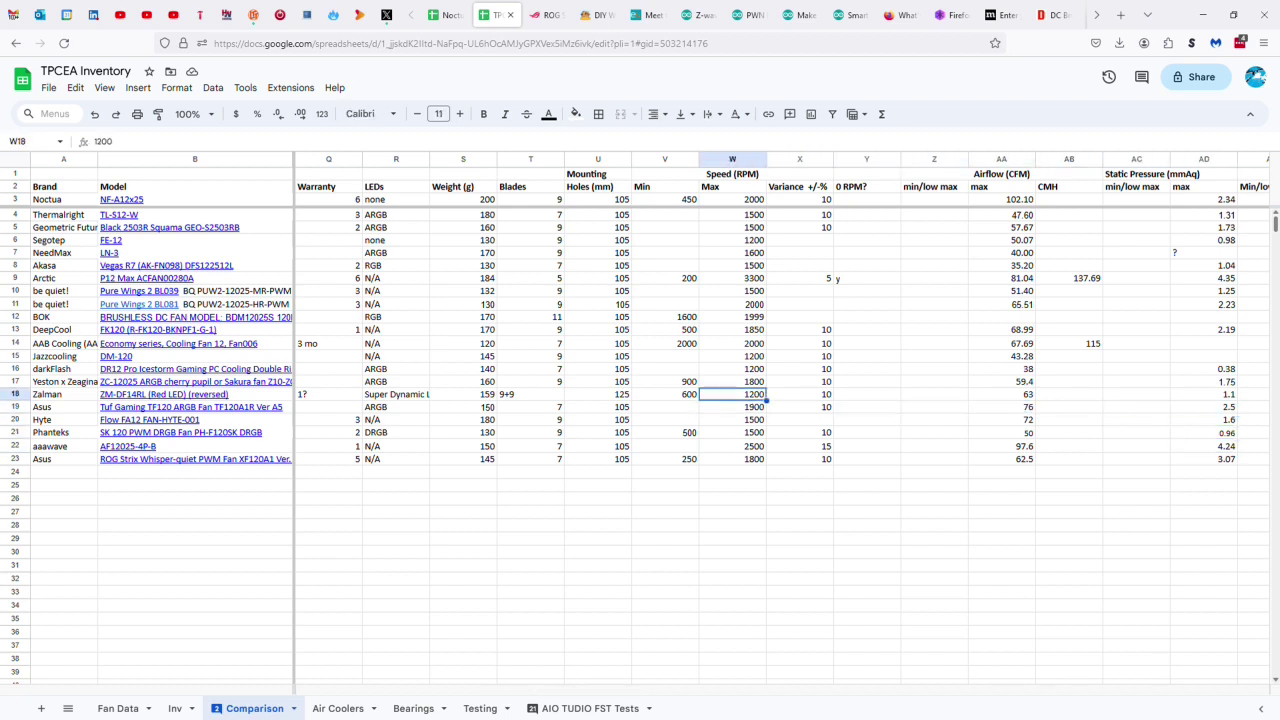
{"action": "key", "text": "Up"}
{"action": "key", "text": "Up"}
{"action": "key", "text": "Up"}
{"action": "key", "text": "Down"}
{"action": "key", "text": "Down"}
{"action": "key", "text": "Down"}
{"action": "key", "text": "Down"}
{"action": "key", "text": "Down"}
{"action": "key", "text": "Down"}
{"action": "key", "text": "Down"}
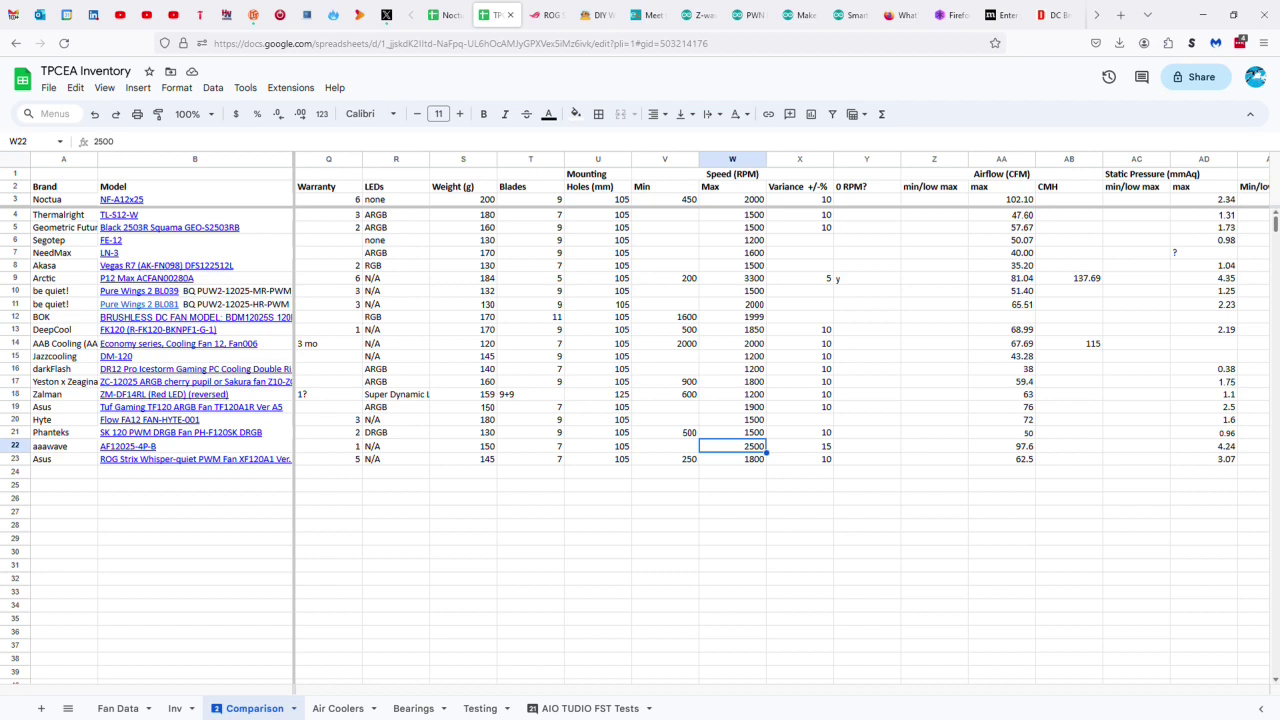
{"action": "key", "text": "Down"}
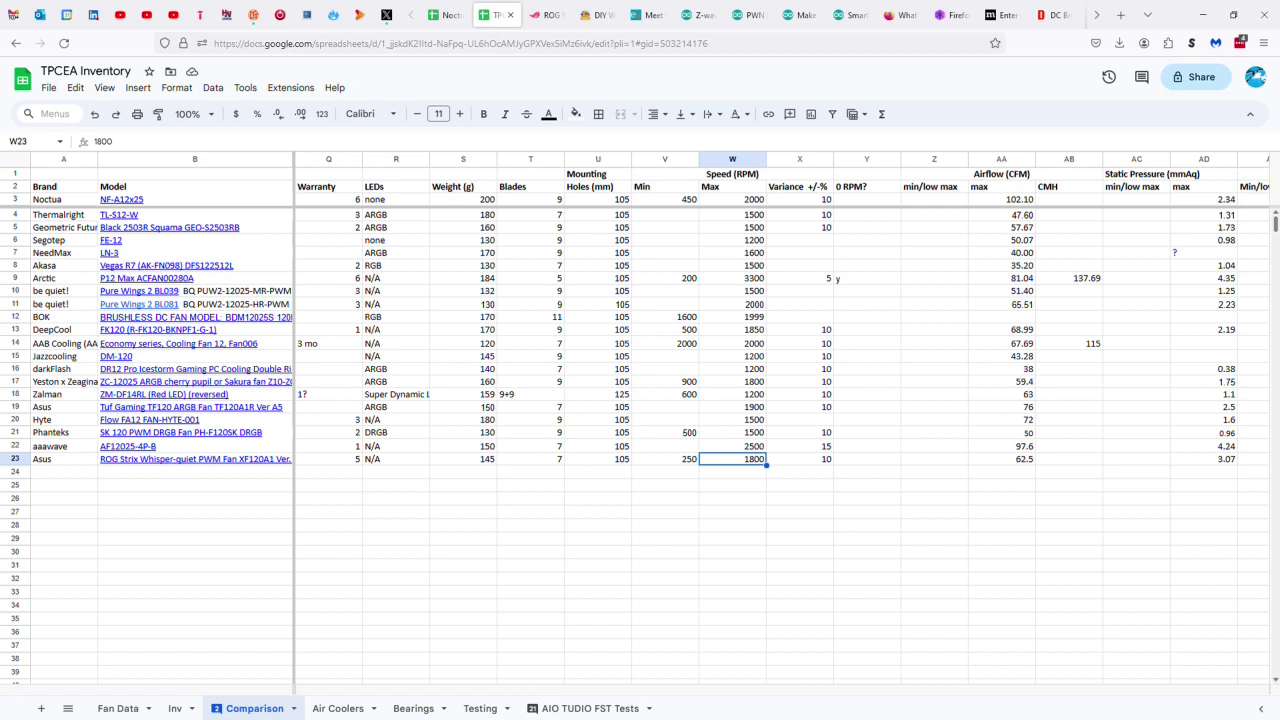
Step: Check the Asus XF120A1's speed variance, 0 RPM entry and maximum airflow
{"action": "key", "text": "Right"}
{"action": "key", "text": "Right"}
{"action": "key", "text": "Right"}
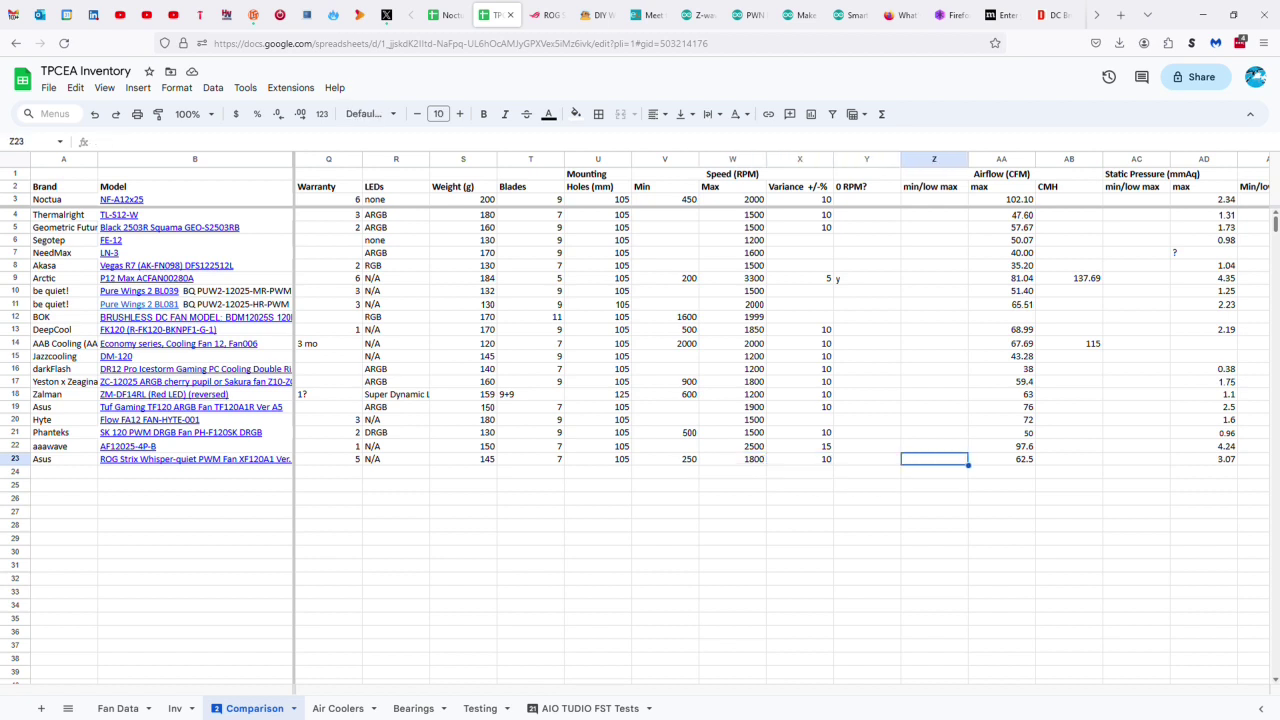
{"action": "key", "text": "Left"}
{"action": "key", "text": "Left"}
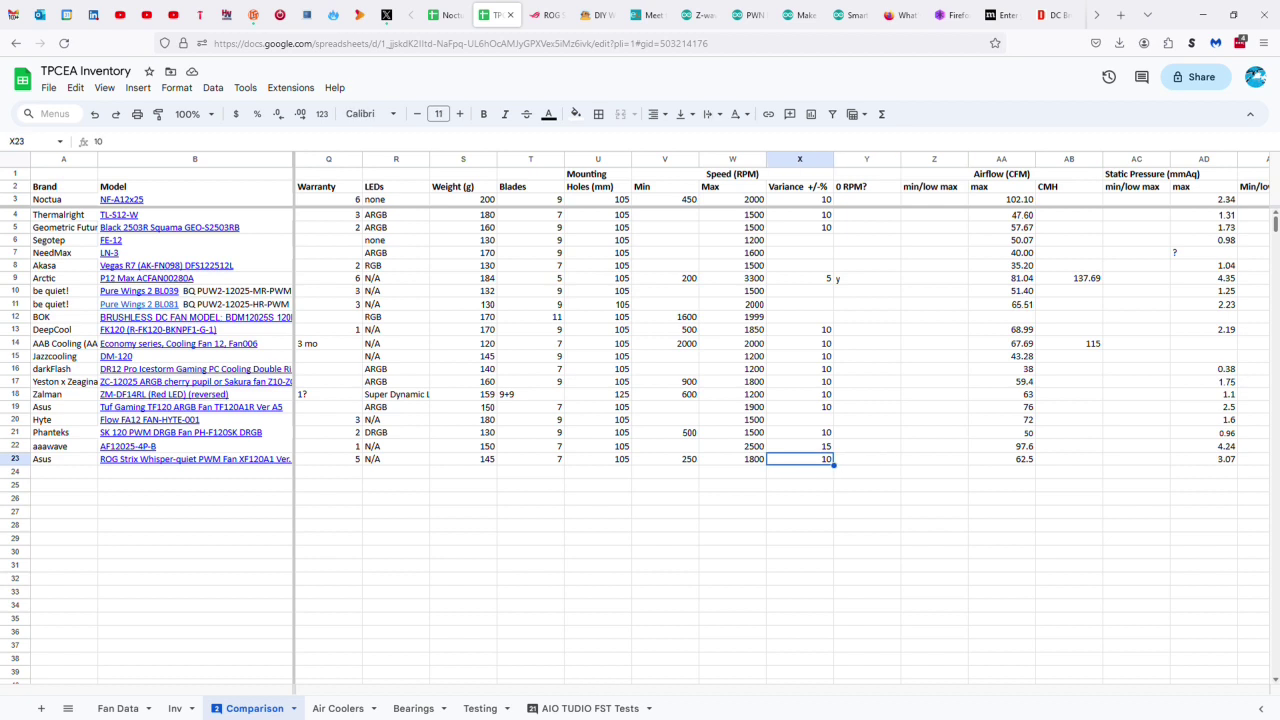
{"action": "key", "text": "Right"}
{"action": "key", "text": "Right"}
{"action": "key", "text": "Right"}
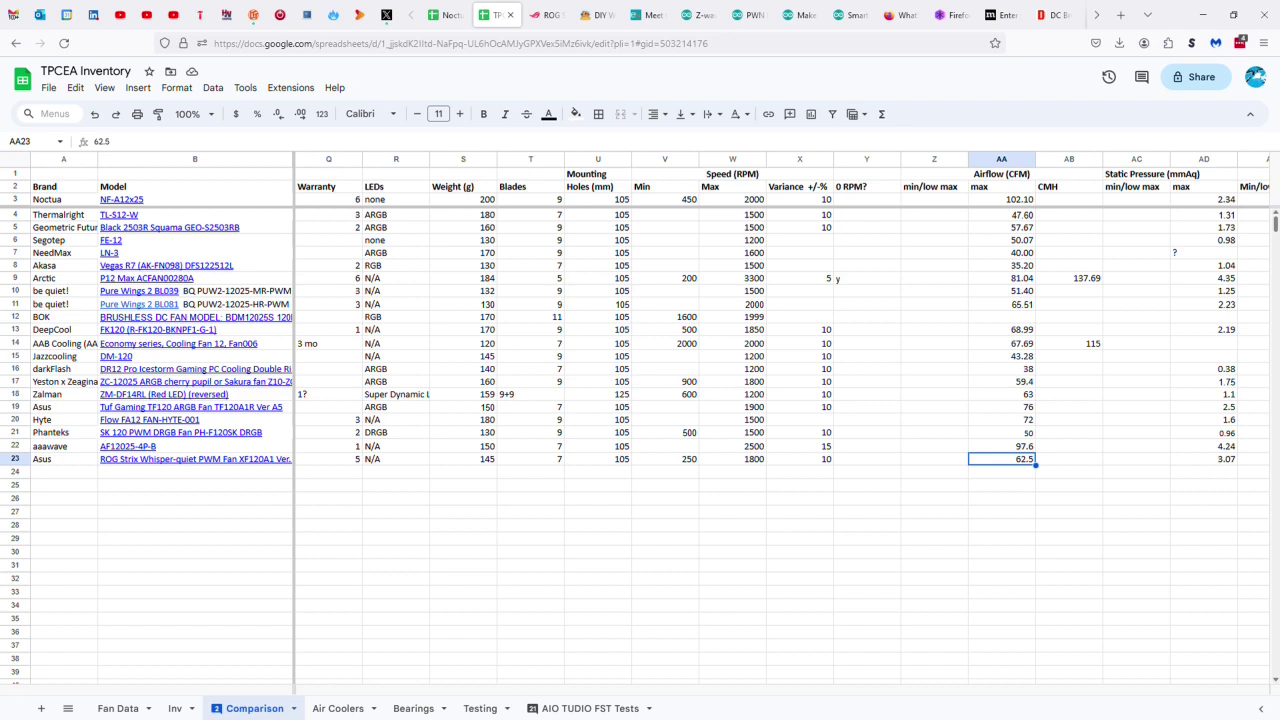
Step: Highlight the Asus XF120A1's maximum fan noise cell, AF23, with a yellow fill
{"action": "key", "text": "Right"}
{"action": "key", "text": "Right"}
{"action": "key", "text": "Right"}
{"action": "key", "text": "Right"}
{"action": "key", "text": "Right"}
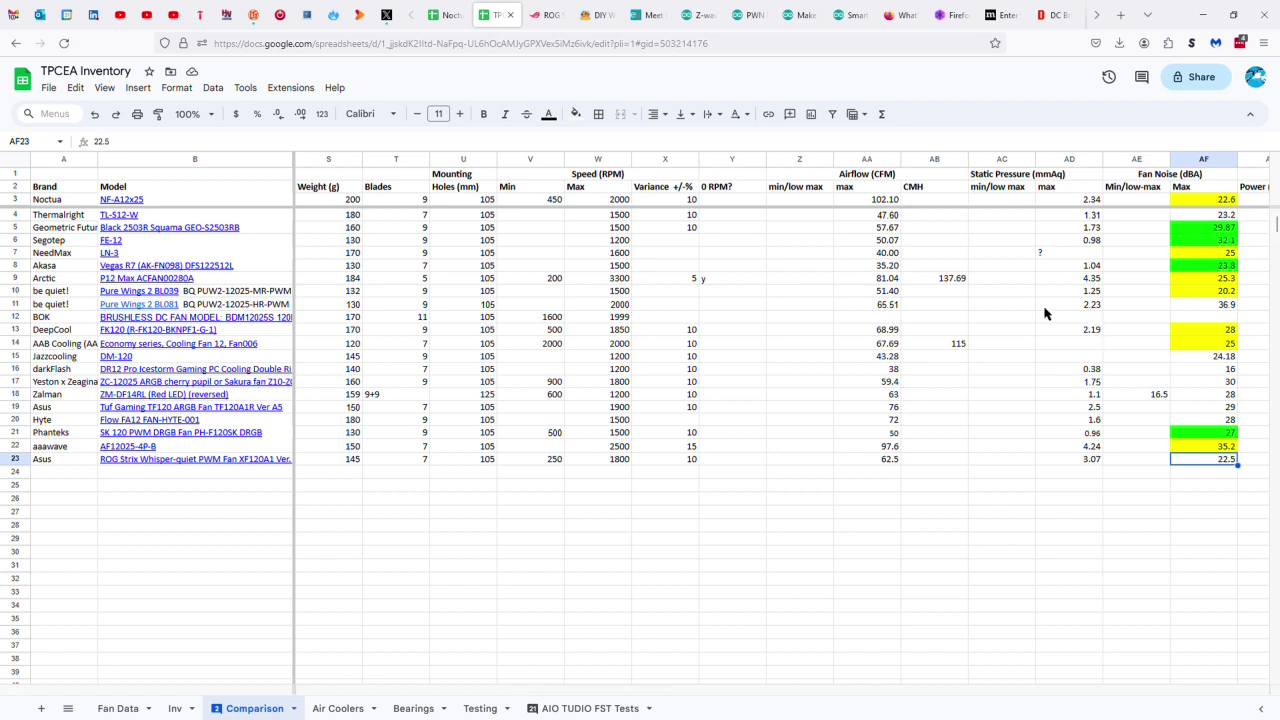
{"action": "left_click", "coordinate": [578, 116]}
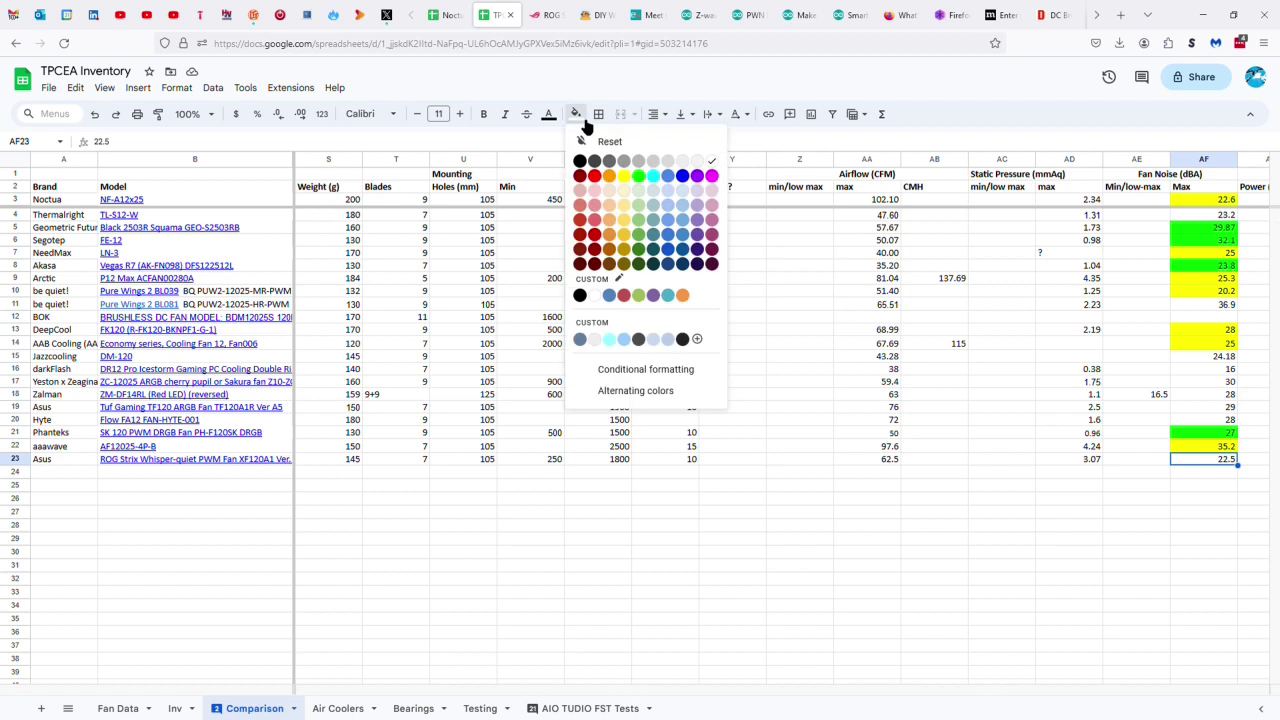
{"action": "left_click", "coordinate": [623, 176]}
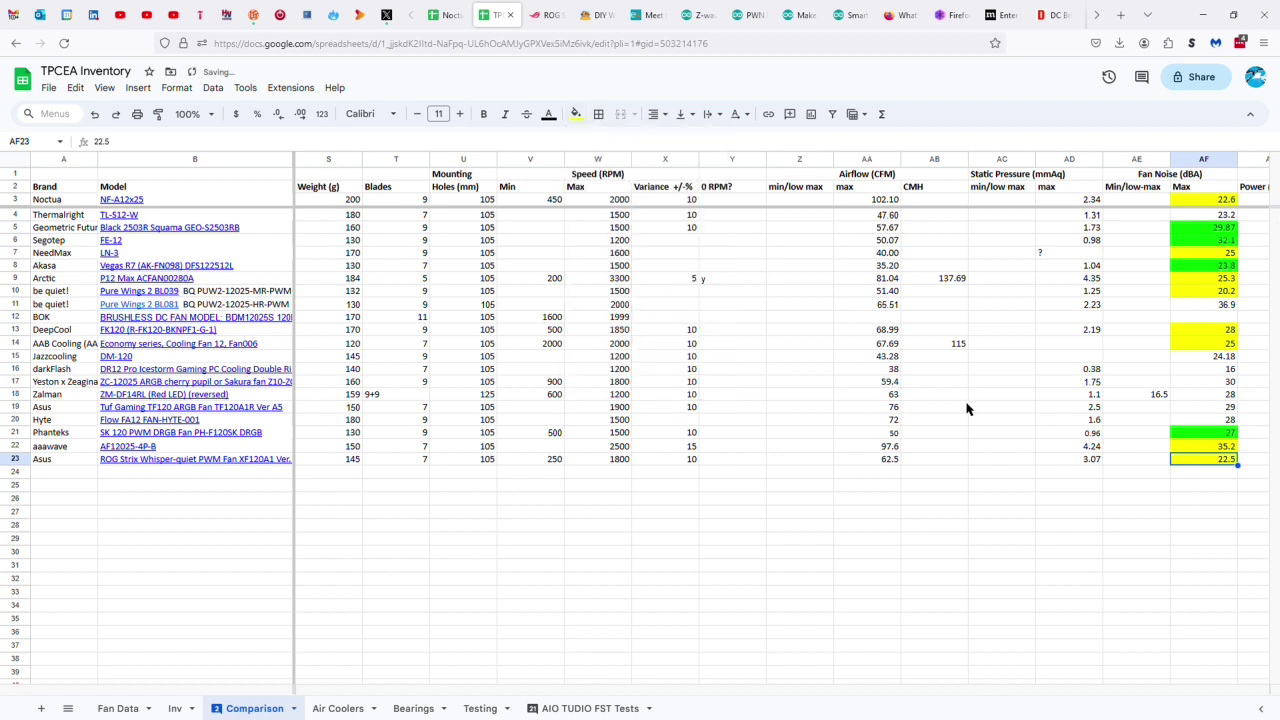
Step: Review the Asus XF120A1's power cable length, daisy-chaining, sleeving, fan connector, bearing type and rated voltage
{"action": "key", "text": "Right"}
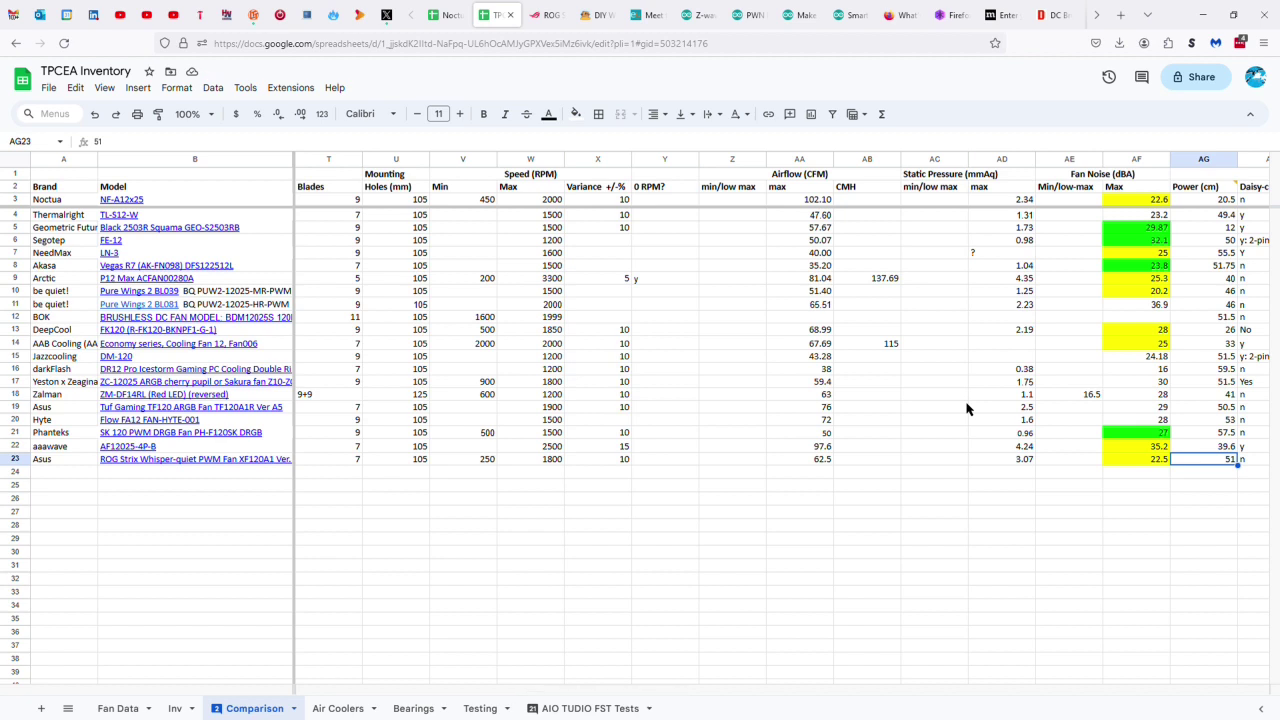
{"action": "key", "text": "Right"}
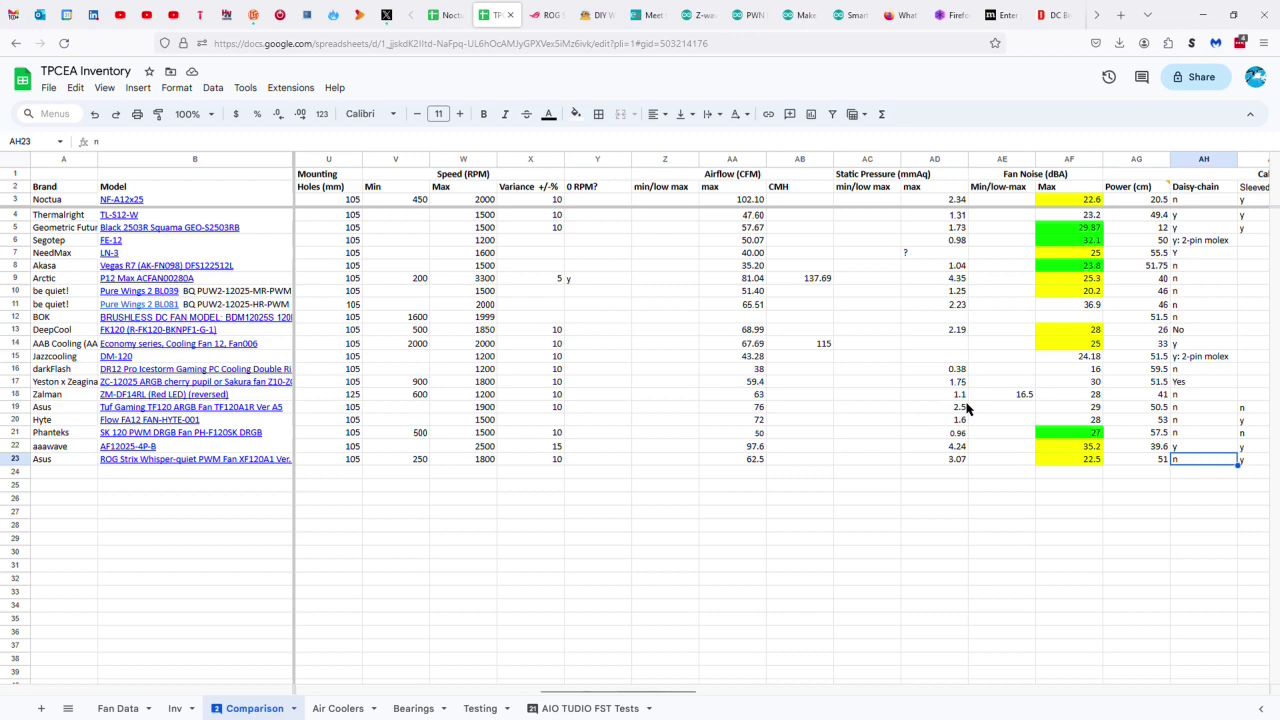
{"action": "key", "text": "Right"}
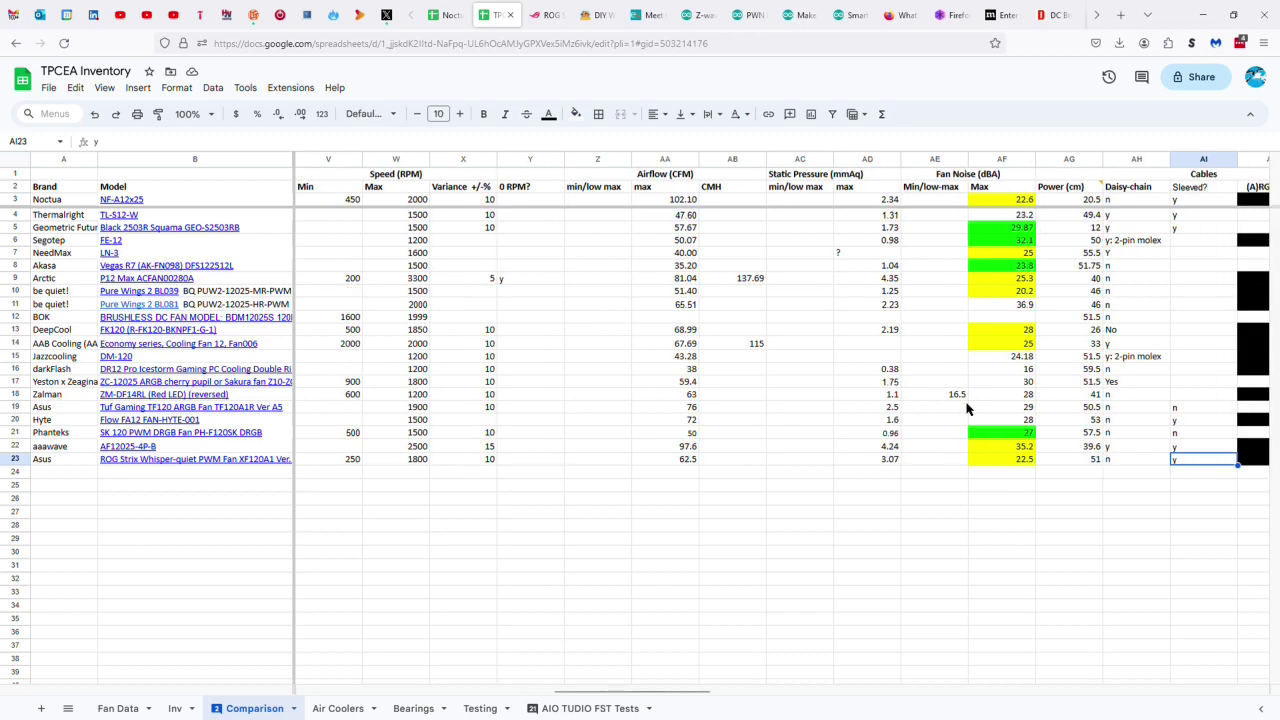
{"action": "key", "text": "Right"}
{"action": "key", "text": "Right"}
{"action": "key", "text": "Right"}
{"action": "key", "text": "Right"}
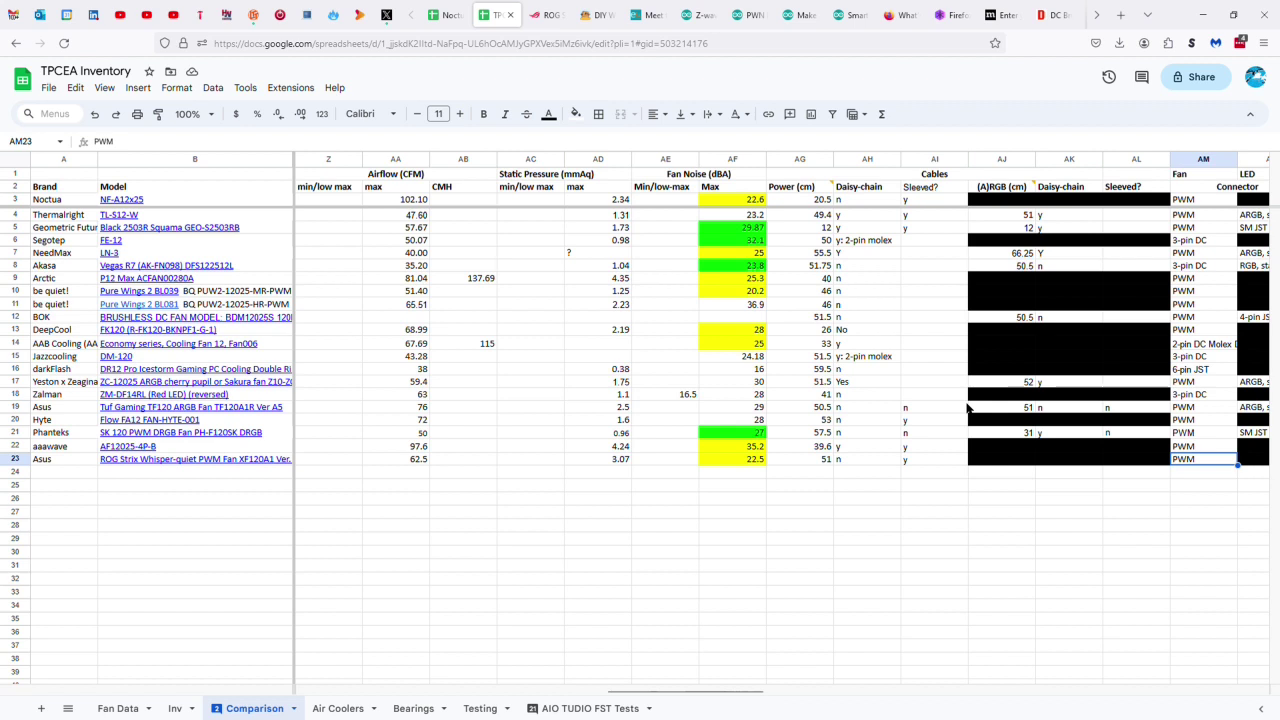
{"action": "key", "text": "Right"}
{"action": "key", "text": "Right"}
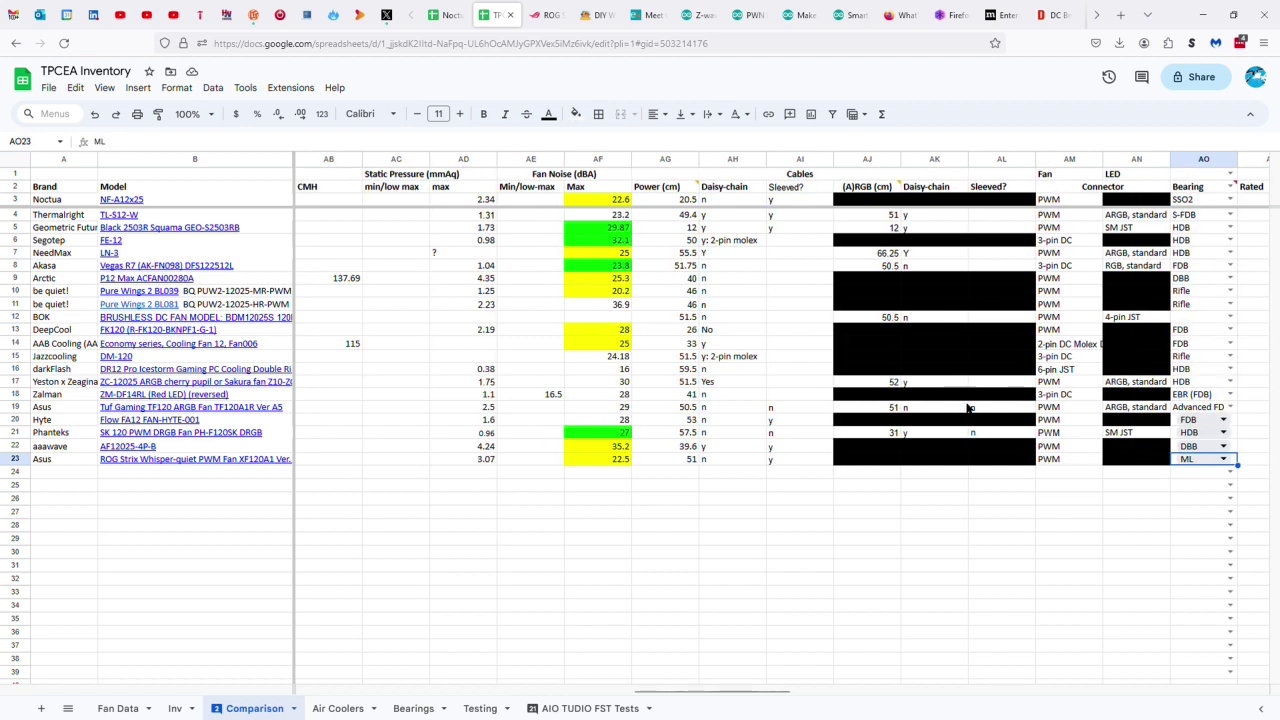
{"action": "key", "text": "Right"}
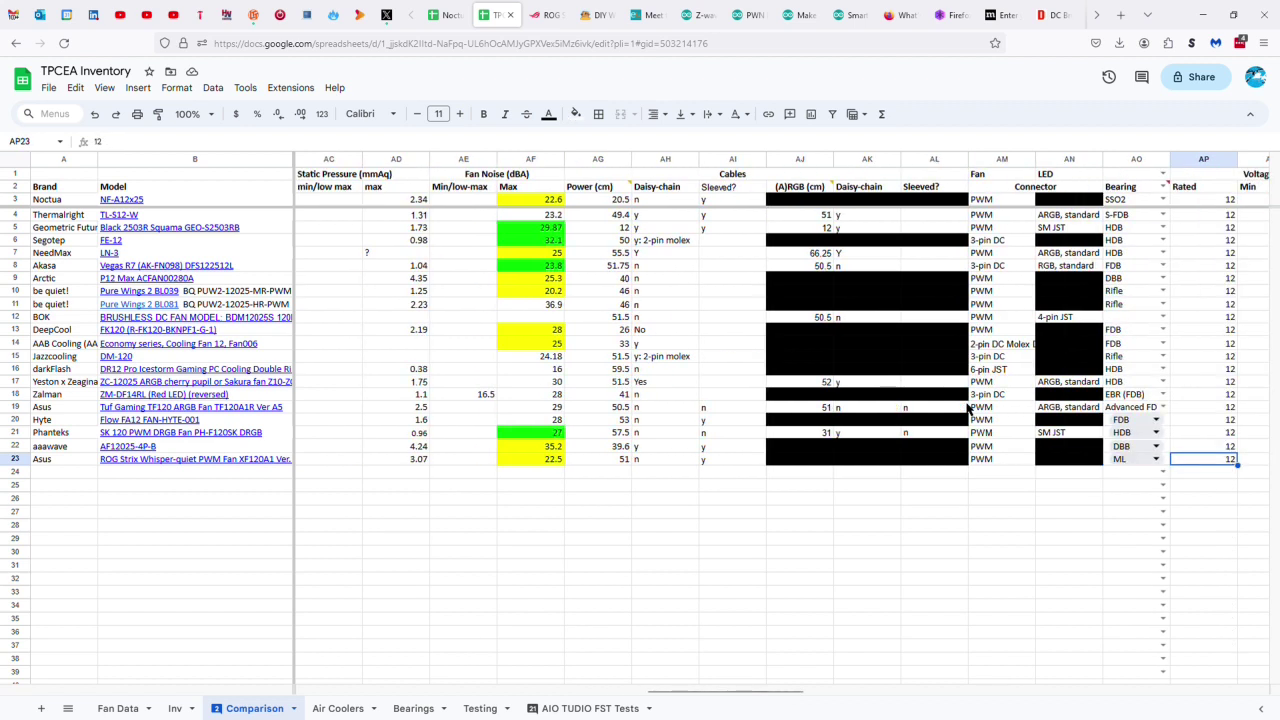
Step: Compare the Asus XF120A1's minimum voltage with the aaawave fan's in the row above, and check its maximum voltage entry
{"action": "key", "text": "Right"}
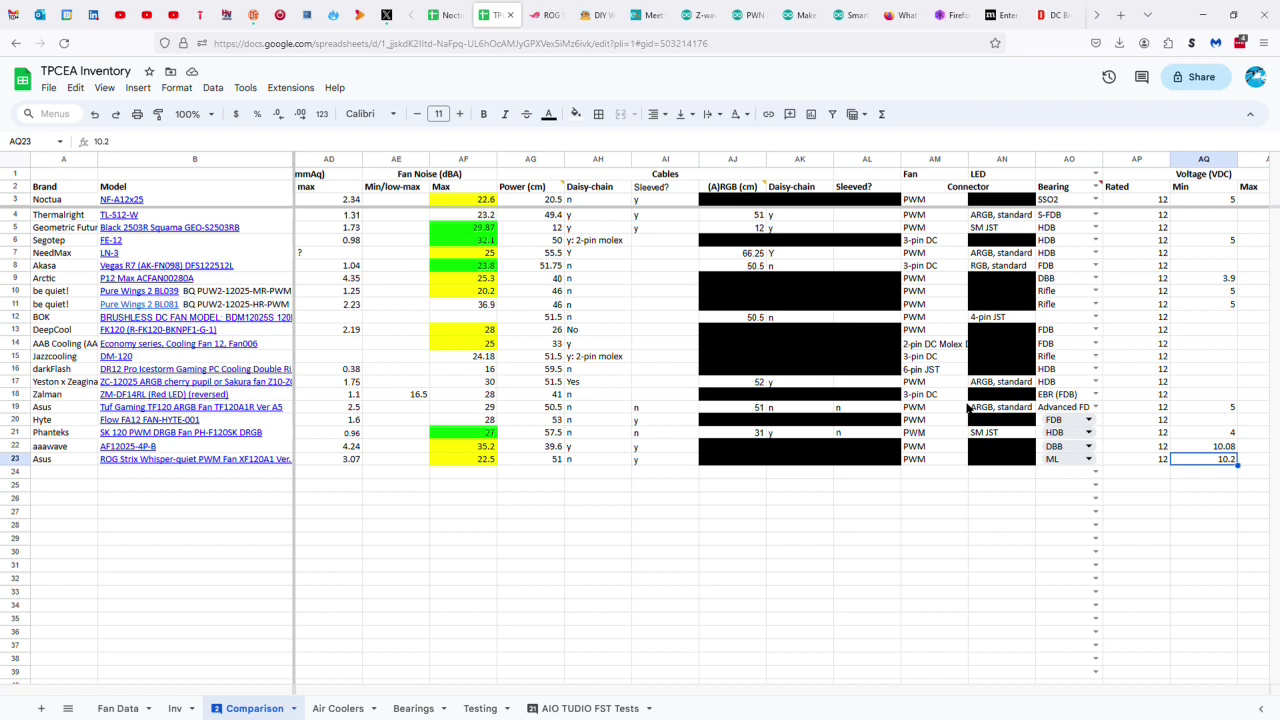
{"action": "key", "text": "Right"}
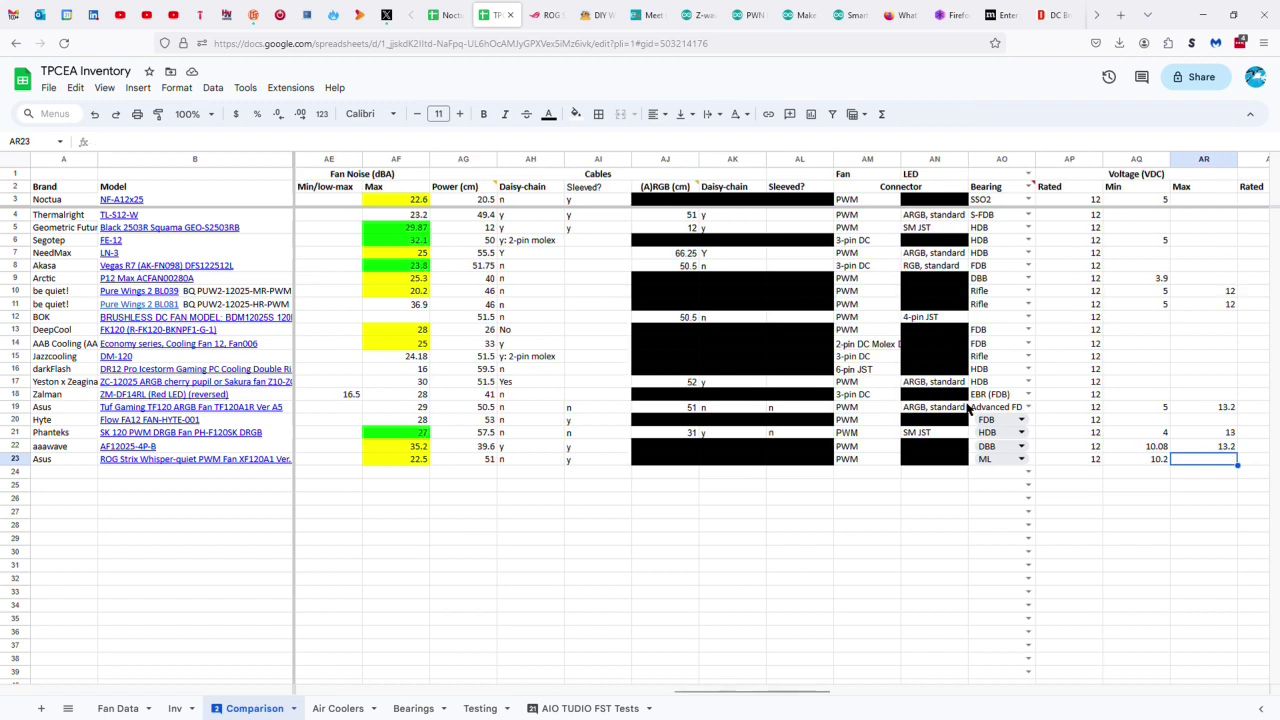
{"action": "key", "text": "Left"}
{"action": "key", "text": "Up"}
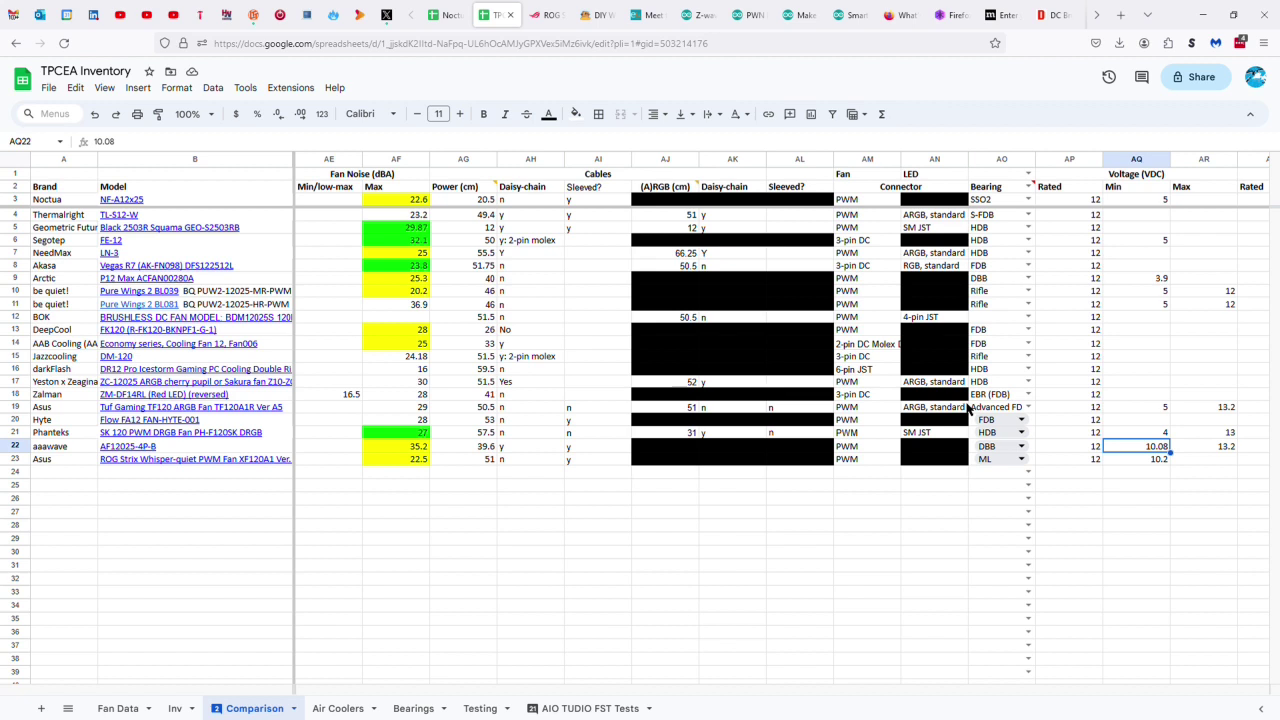
{"action": "key", "text": "Down"}
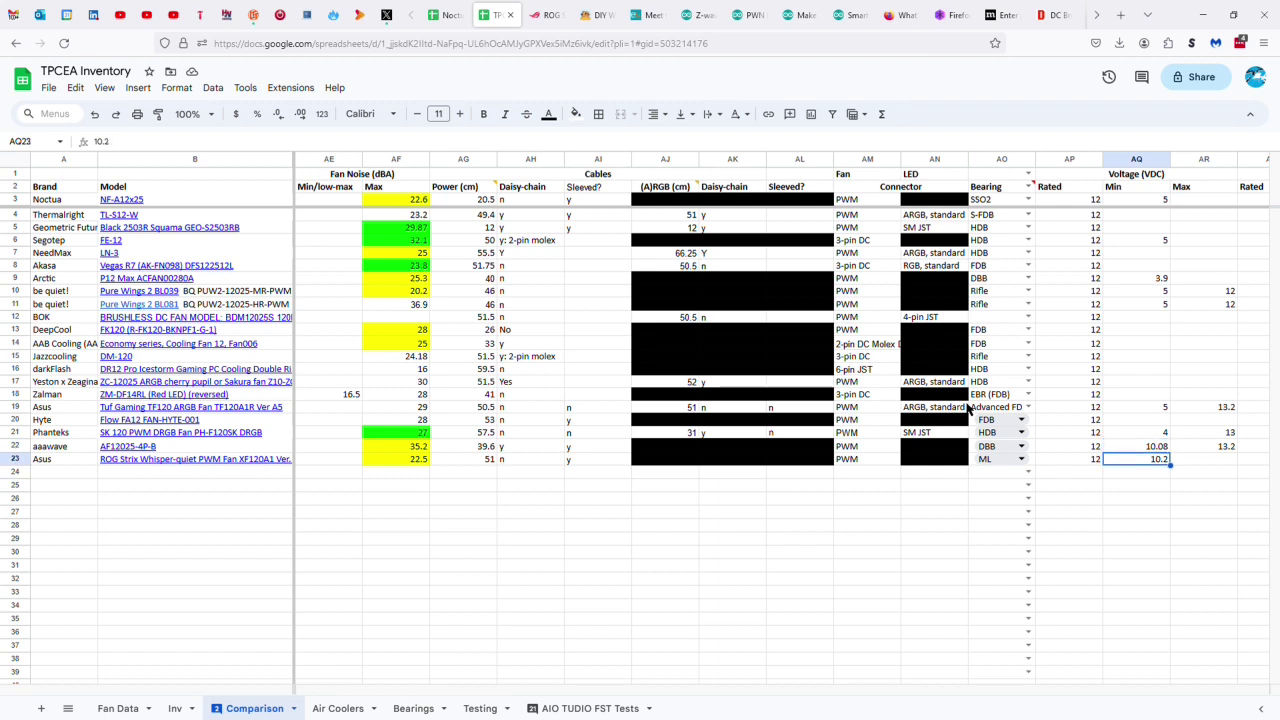
{"action": "key", "text": "Right"}
Step: Review the Asus XF120A1's rated, minimum and maximum power and amperage entries
{"action": "key", "text": "Right"}
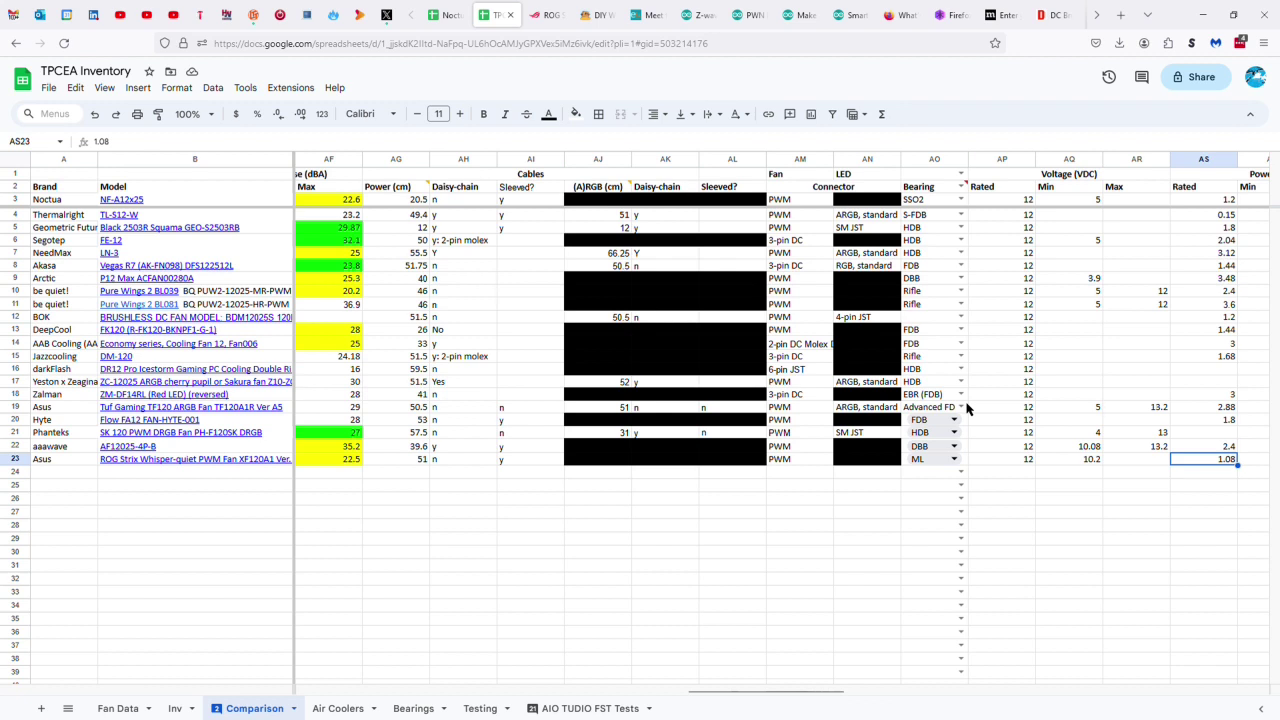
{"action": "key", "text": "Right"}
{"action": "key", "text": "Right"}
{"action": "key", "text": "Right"}
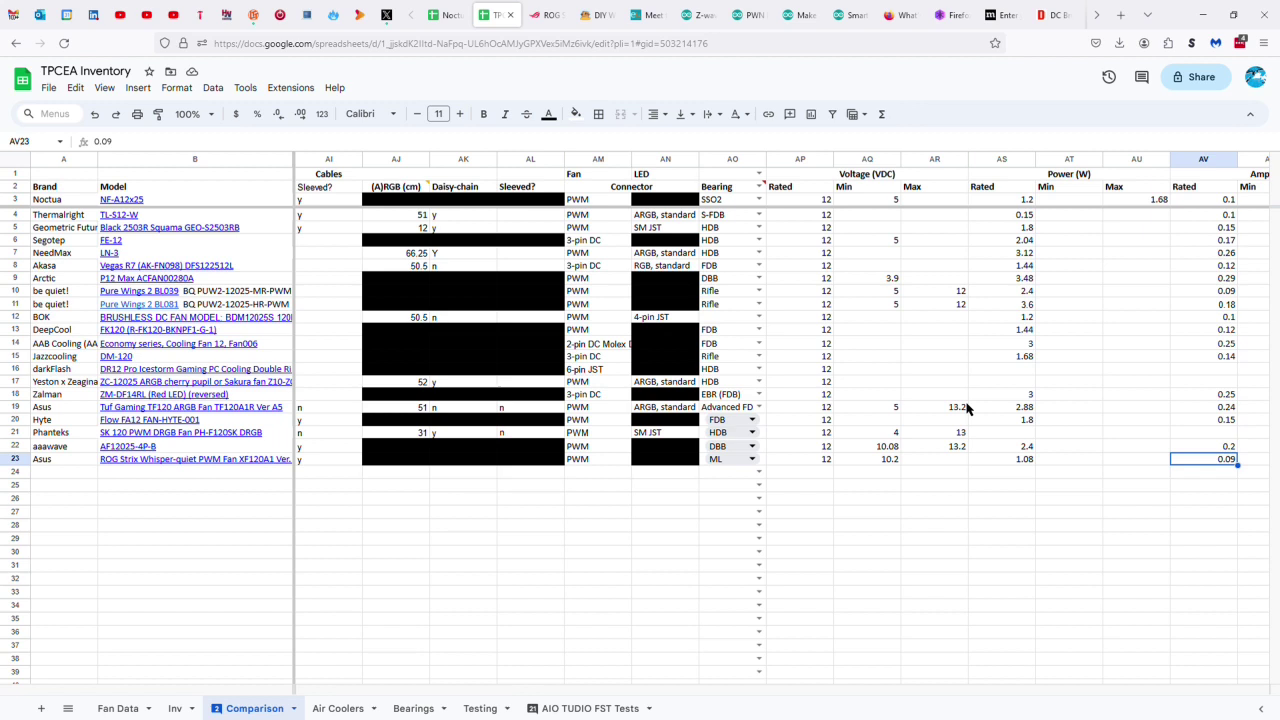
{"action": "key", "text": "Right"}
{"action": "key", "text": "Right"}
Step: Go past the Asus XF120A1's blacked-out LED voltage, power and amperage cells and check its rotation and flow indicators
{"action": "key", "text": "Right"}
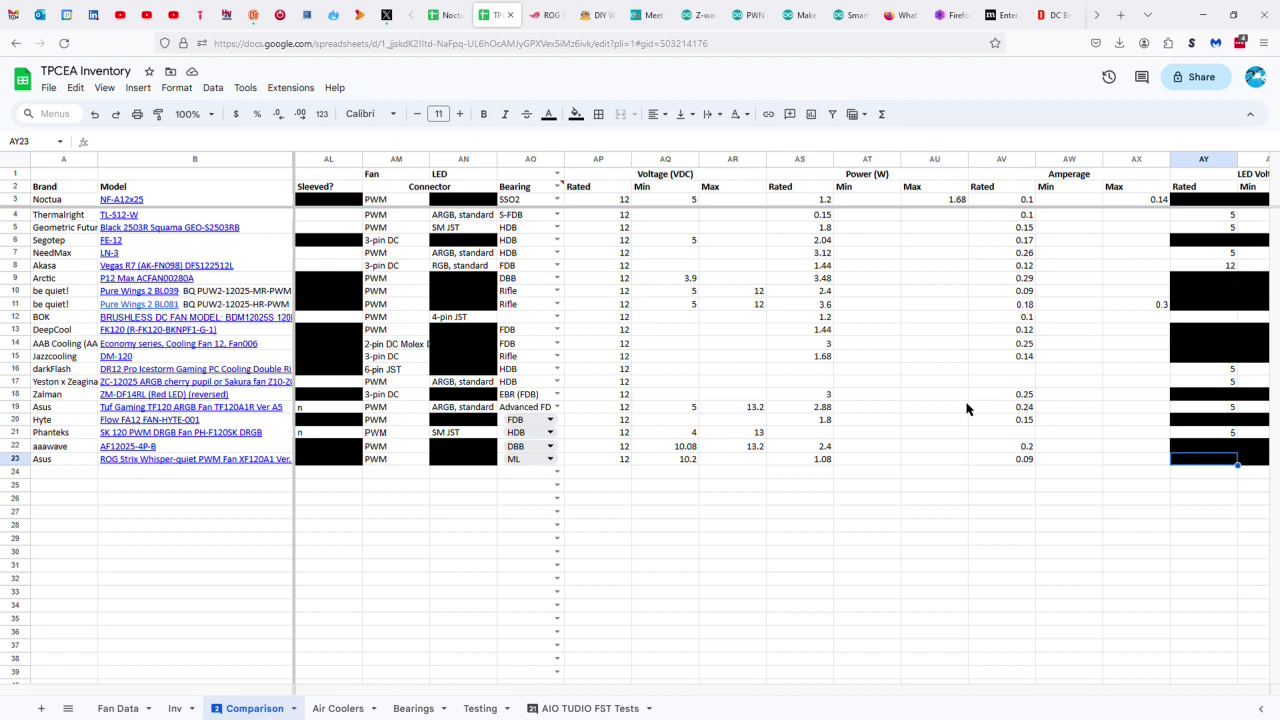
{"action": "key", "text": "Right"}
{"action": "key", "text": "Right"}
{"action": "key", "text": "Right"}
{"action": "key", "text": "Right"}
{"action": "key", "text": "Right"}
{"action": "key", "text": "Right"}
{"action": "key", "text": "Right"}
{"action": "key", "text": "Right"}
{"action": "key", "text": "Right"}
{"action": "key", "text": "Right"}
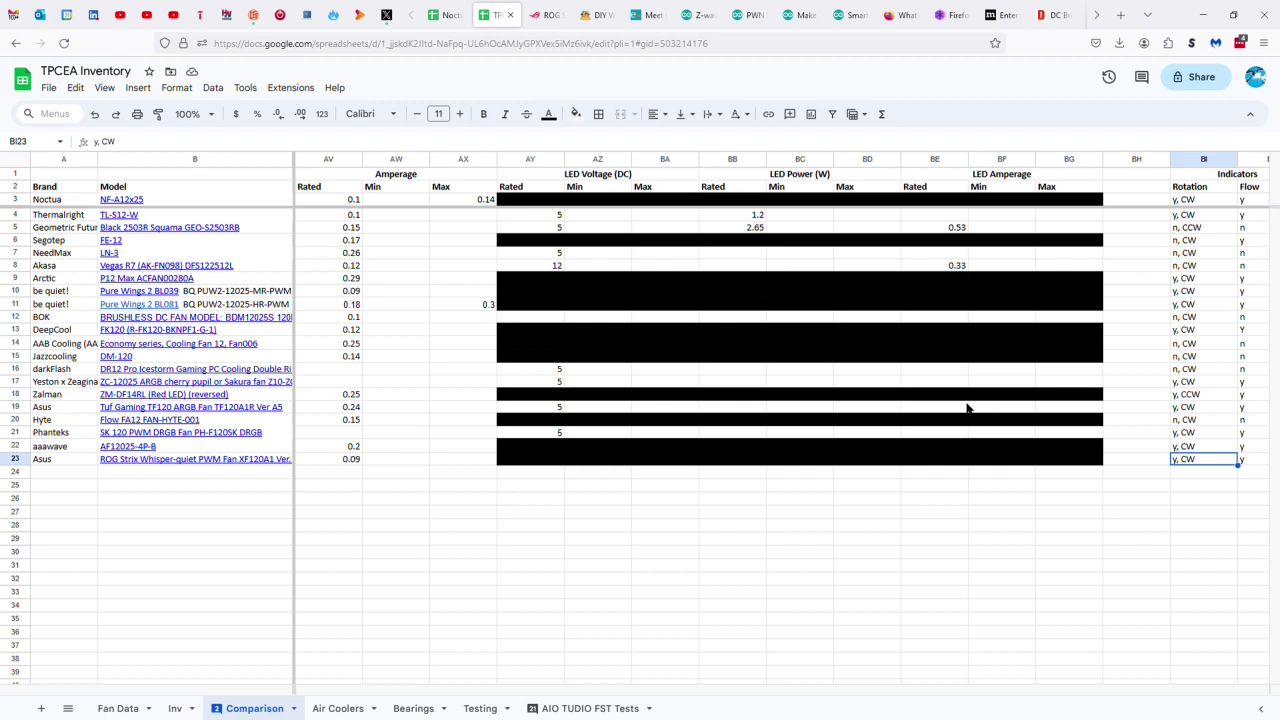
{"action": "key", "text": "Right"}
Step: Review the Asus XF120A1's included screws, radiator screws, rubber pins, rubber gasket, corner cushions and hole cushions
{"action": "key", "text": "Right"}
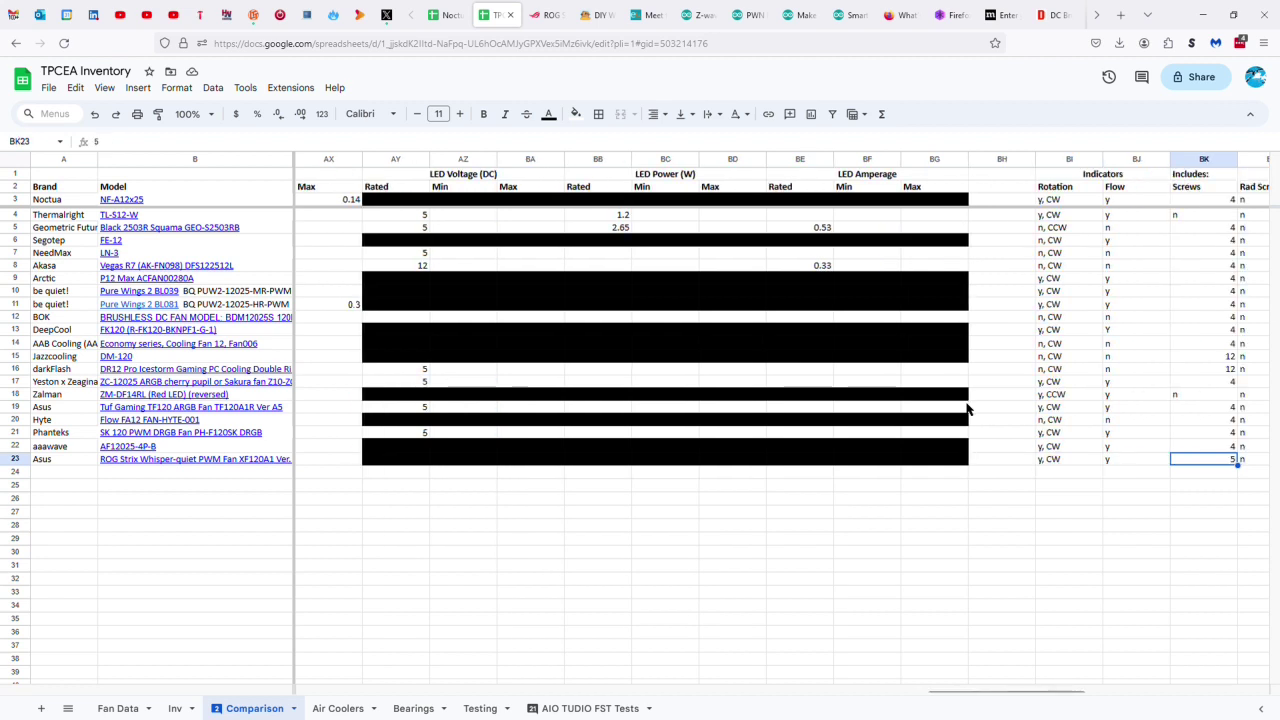
{"action": "key", "text": "Right"}
{"action": "key", "text": "Right"}
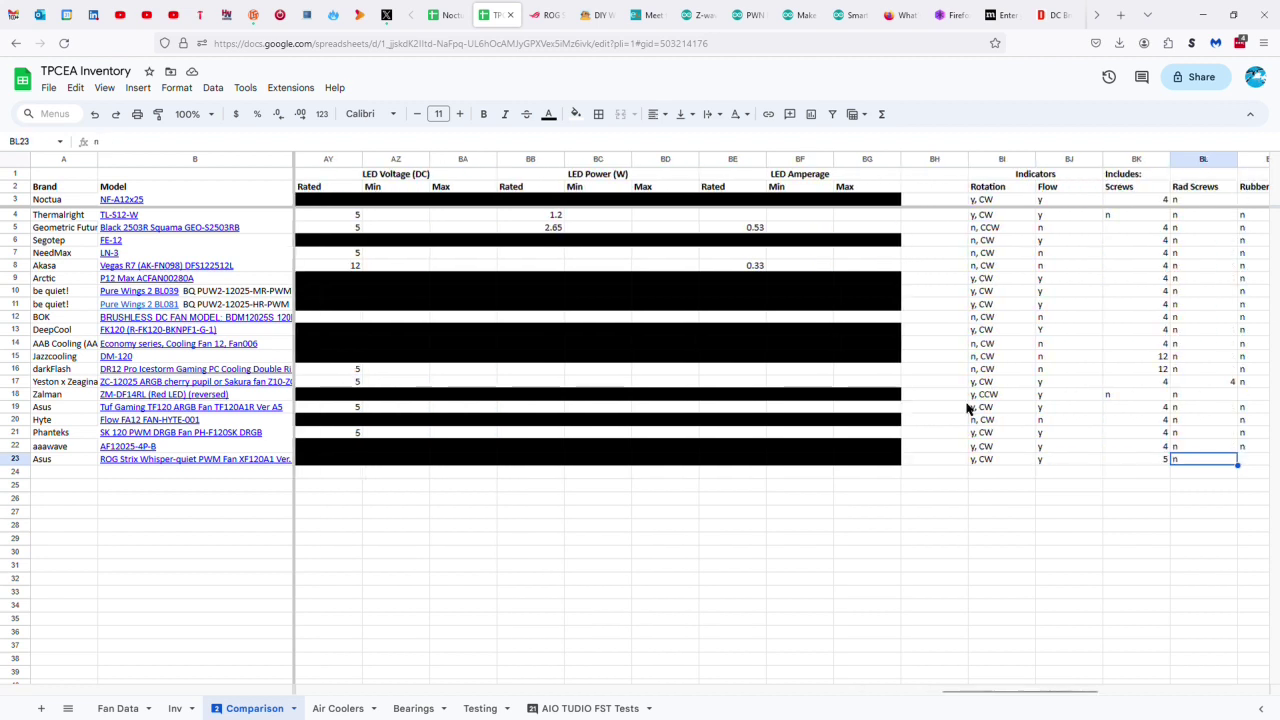
{"action": "key", "text": "Right"}
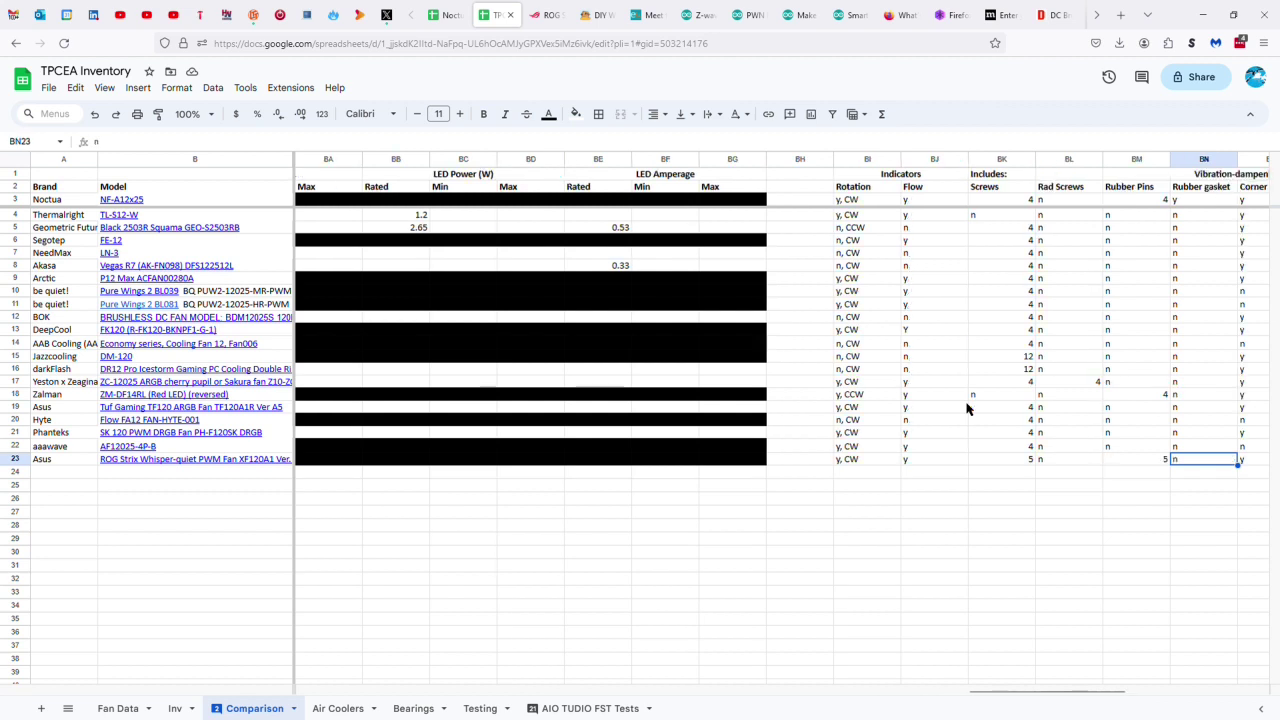
{"action": "key", "text": "Right"}
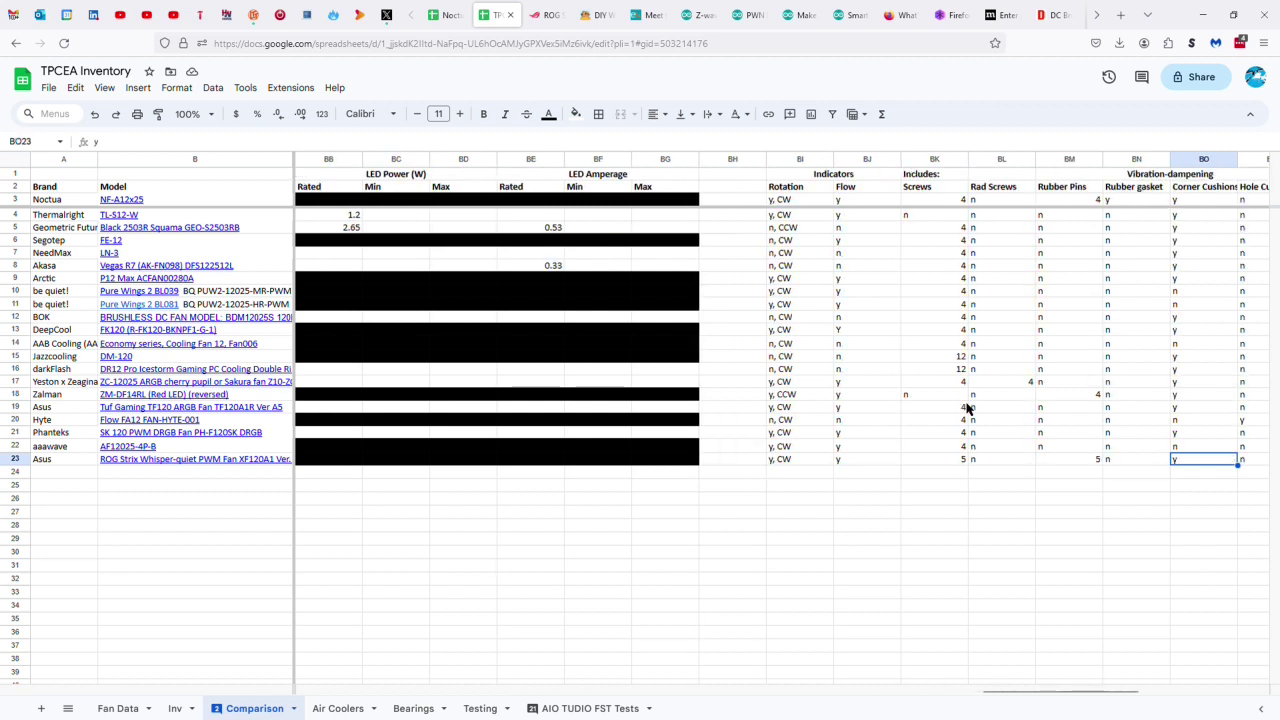
{"action": "key", "text": "Right"}
Step: Check the Asus XF120A1's LNA, speed switch, splitter, extension, Molex adapter, hub, remote control and swappable corners entries
{"action": "key", "text": "Right"}
{"action": "key", "text": "Right"}
{"action": "key", "text": "Right"}
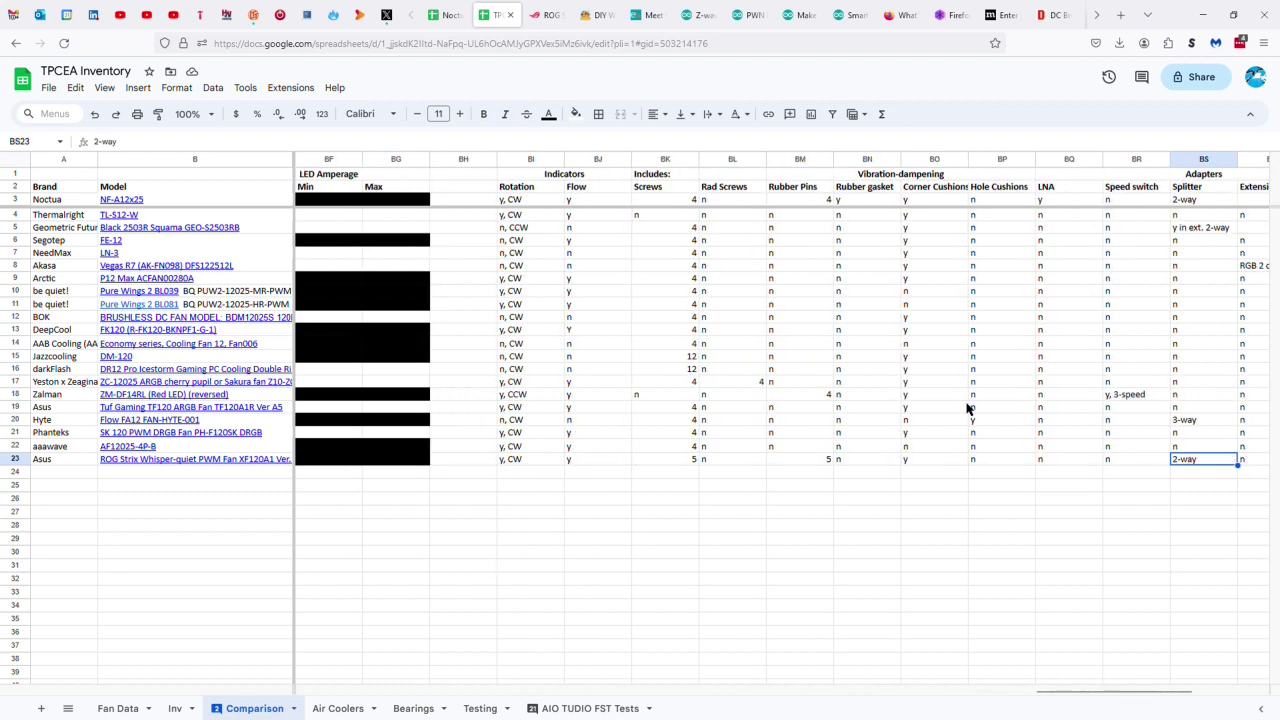
{"action": "key", "text": "Right"}
{"action": "key", "text": "Right"}
{"action": "key", "text": "Right"}
{"action": "key", "text": "Right"}
{"action": "key", "text": "Right"}
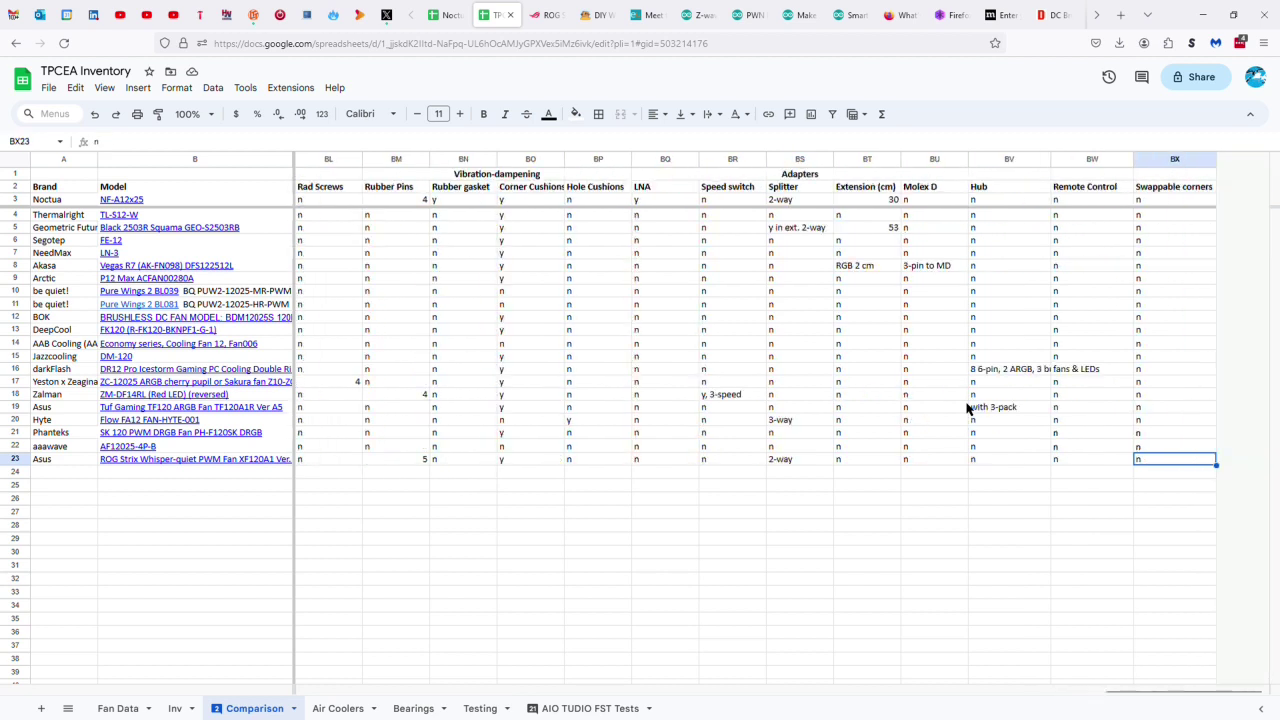